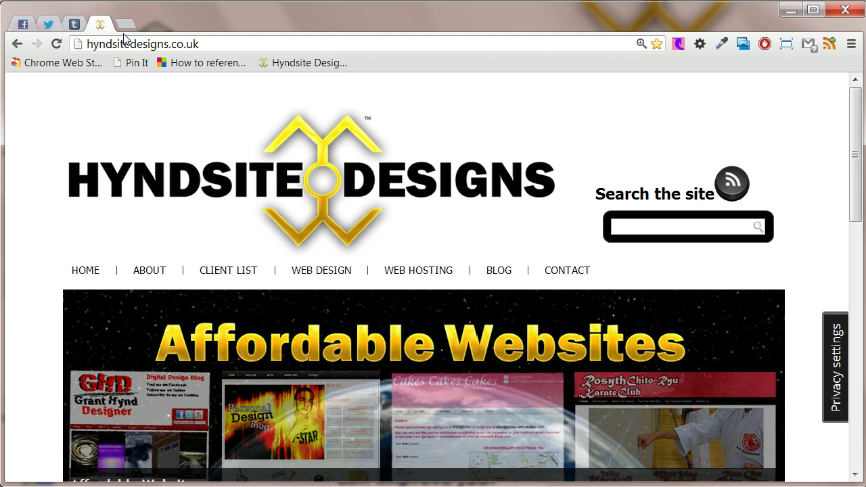
Open hyndsitedesigns.co.uk in a new tab from the 'hynd' autocomplete.
{"action": "left_click", "coordinate": [125, 25]}
{"action": "type", "text": "hyndsitedesigns.co.uk"}
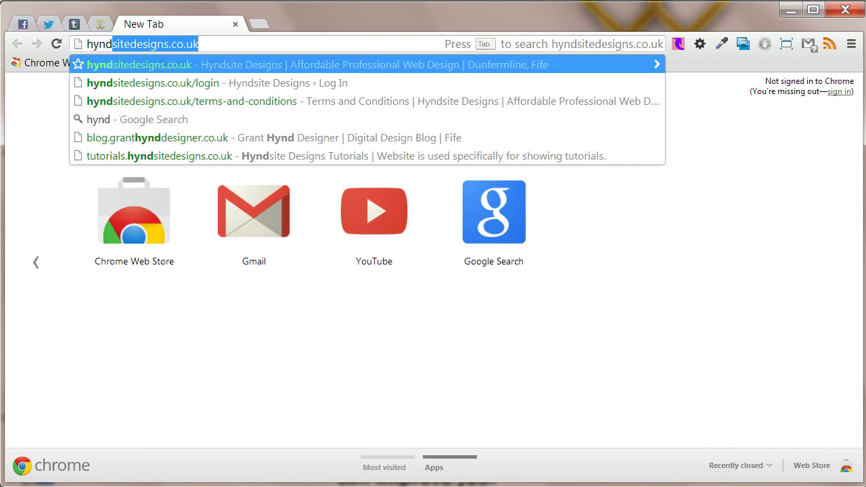
{"action": "key", "text": "Return"}
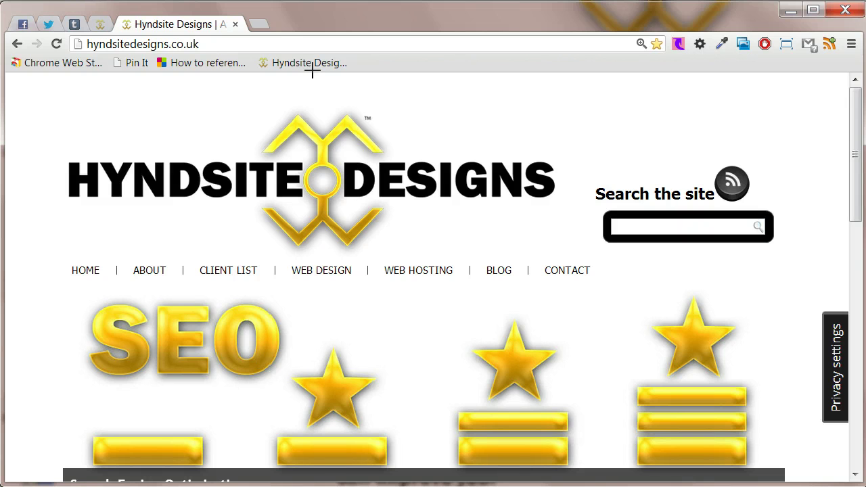
Circle the Hyndsite Designs bookmark, then show and dismiss the feed subscription popup.
{"action": "mouse_move", "coordinate": [293, 33]}
{"action": "left_mouse_down"}
{"action": "mouse_move", "coordinate": [255, 47]}
{"action": "mouse_move", "coordinate": [261, 76]}
{"action": "mouse_move", "coordinate": [348, 76]}
{"action": "mouse_move", "coordinate": [354, 54]}
{"action": "mouse_move", "coordinate": [294, 32]}
{"action": "left_mouse_up"}
{"action": "key", "text": "Escape"}
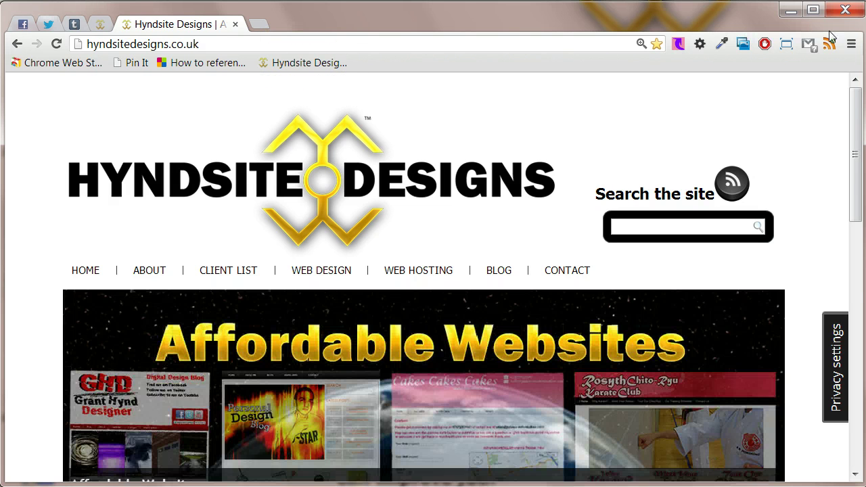
{"action": "left_click", "coordinate": [830, 44]}
{"action": "left_click", "coordinate": [547, 139]}
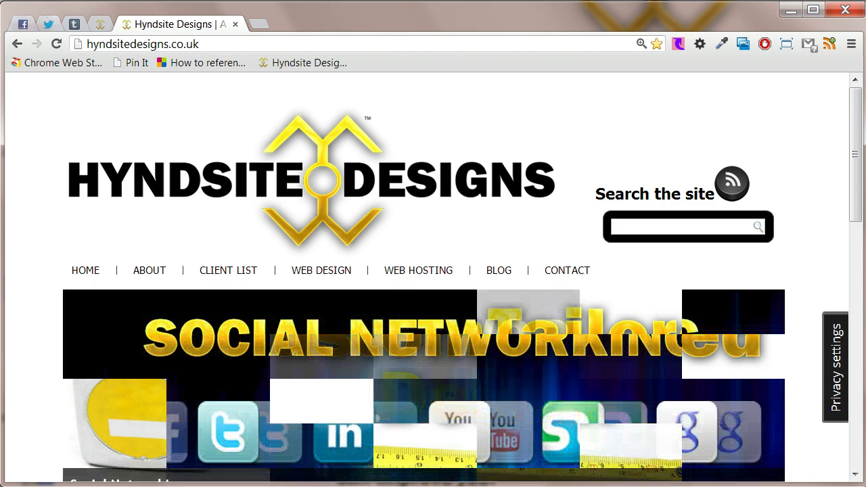
Load the Telegraphics ICO Format plugin page from the 'tele' address suggestion.
{"action": "left_click", "coordinate": [234, 41]}
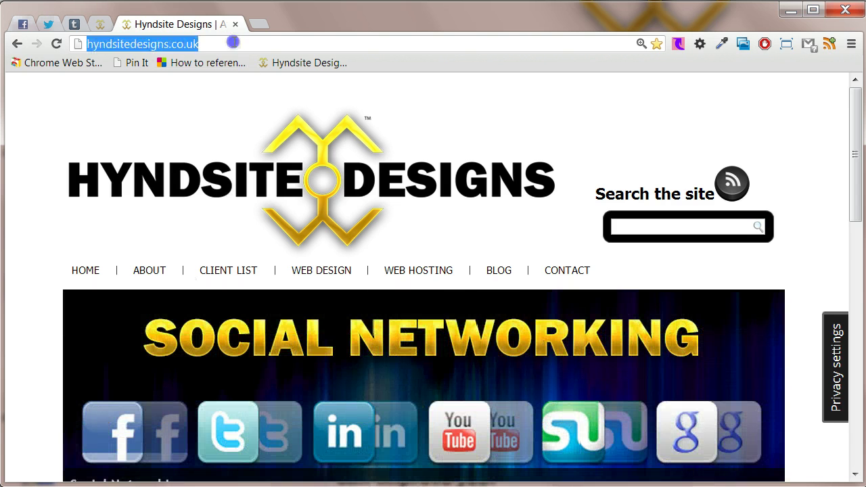
{"action": "key", "text": "BackSpace"}
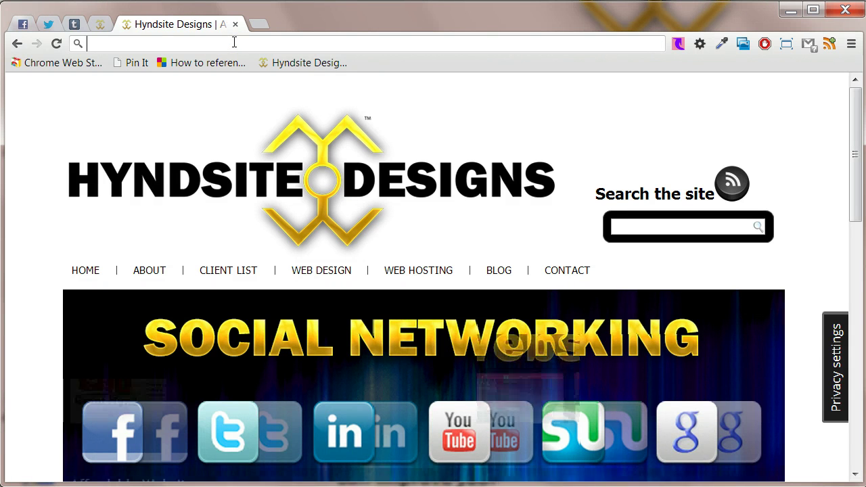
{"action": "type", "text": "t"}
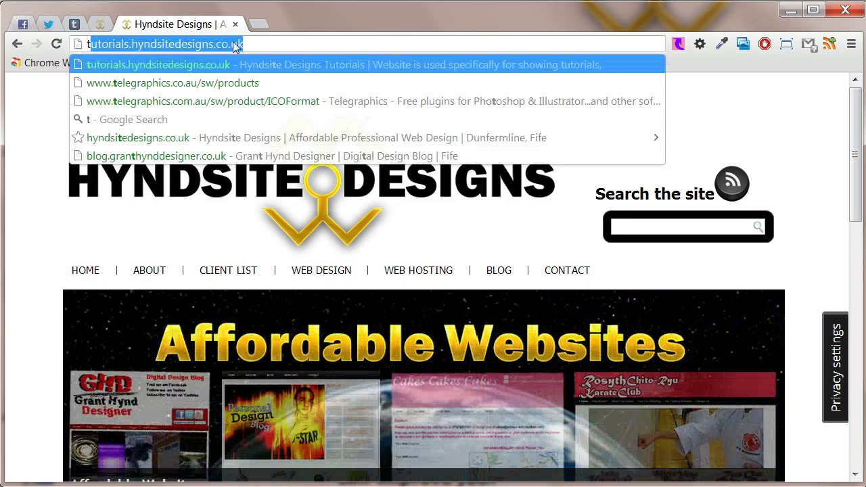
{"action": "type", "text": "ele"}
{"action": "key", "text": "Down"}
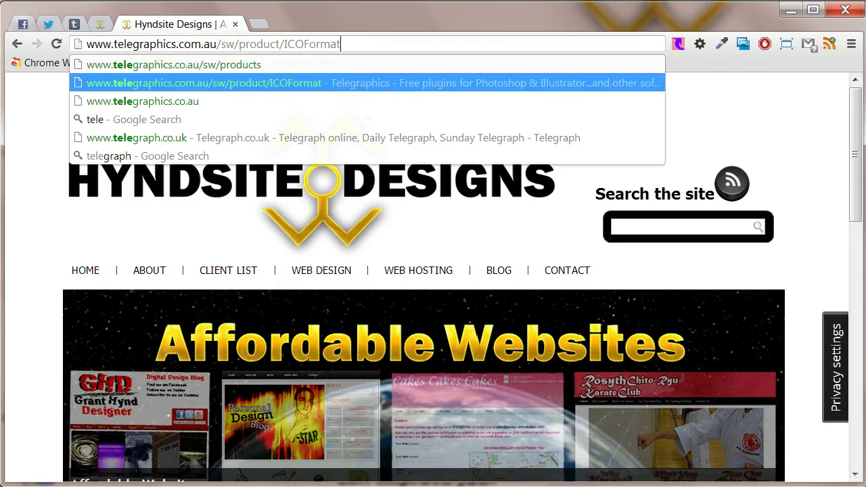
{"action": "key", "text": "Return"}
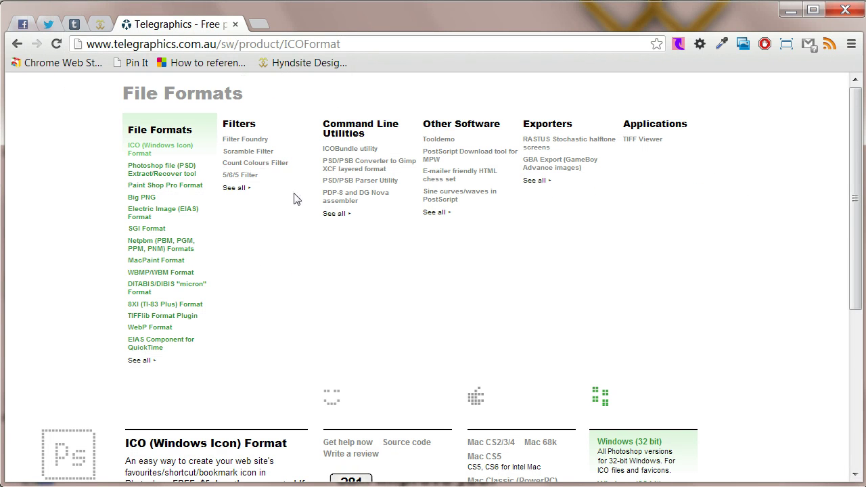
Scroll down and circle the Windows plugin download options.
{"action": "scroll", "coordinate": [296, 196], "scroll_direction": "down", "scroll_amount": 4}
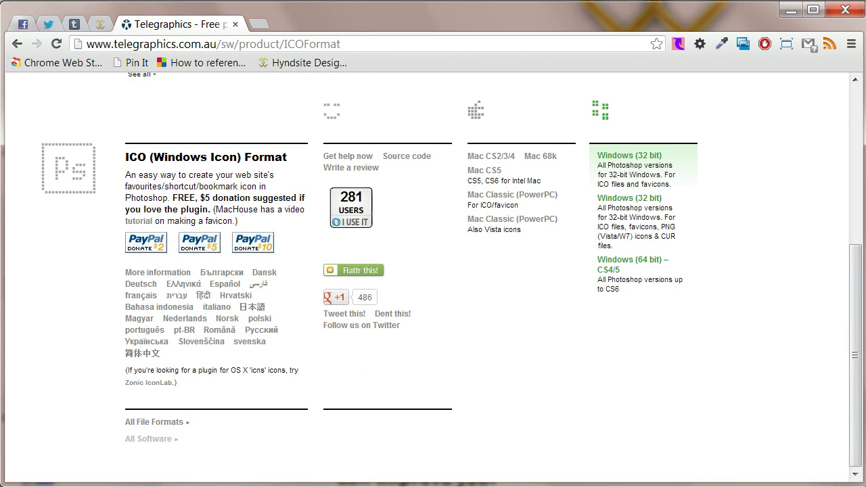
{"action": "mouse_move", "coordinate": [592, 91]}
{"action": "left_mouse_down"}
{"action": "mouse_move", "coordinate": [585, 269]}
{"action": "mouse_move", "coordinate": [637, 323]}
{"action": "mouse_move", "coordinate": [679, 310]}
{"action": "mouse_move", "coordinate": [723, 201]}
{"action": "mouse_move", "coordinate": [662, 119]}
{"action": "mouse_move", "coordinate": [583, 93]}
{"action": "left_mouse_up"}
{"action": "key", "text": "Escape"}
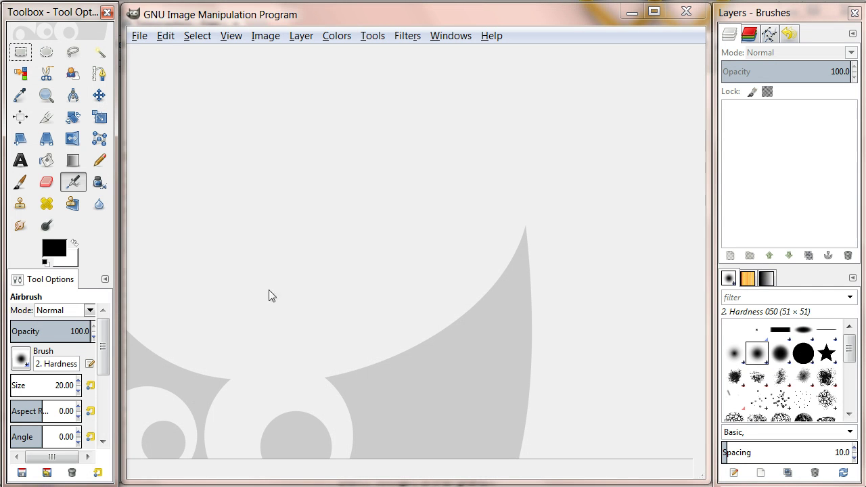
Set up a 500×500 new image with White fill and the default comment removed.
{"action": "left_click", "coordinate": [140, 35]}
{"action": "left_click", "coordinate": [154, 54]}
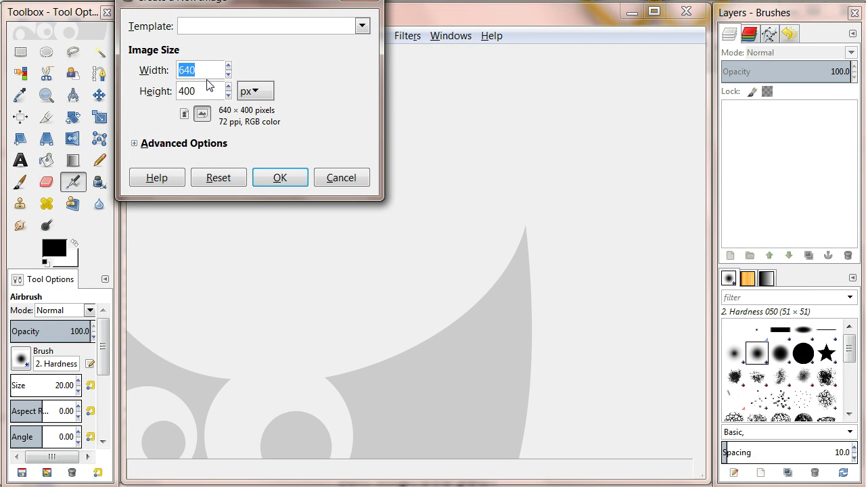
{"action": "key", "text": "BackSpace"}
{"action": "left_click", "coordinate": [136, 147]}
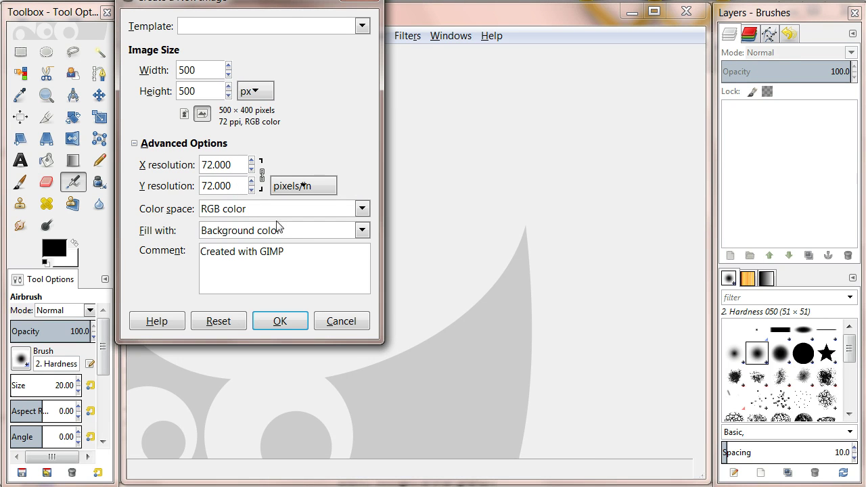
{"action": "left_click", "coordinate": [362, 232]}
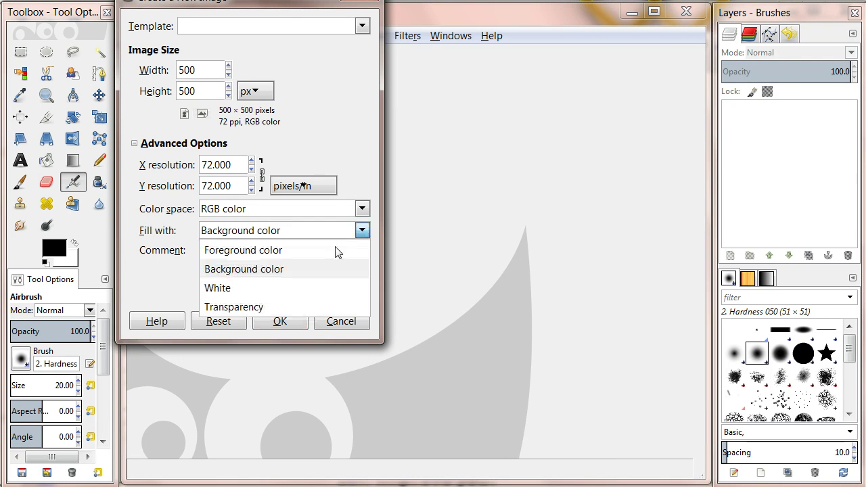
{"action": "left_click", "coordinate": [293, 288]}
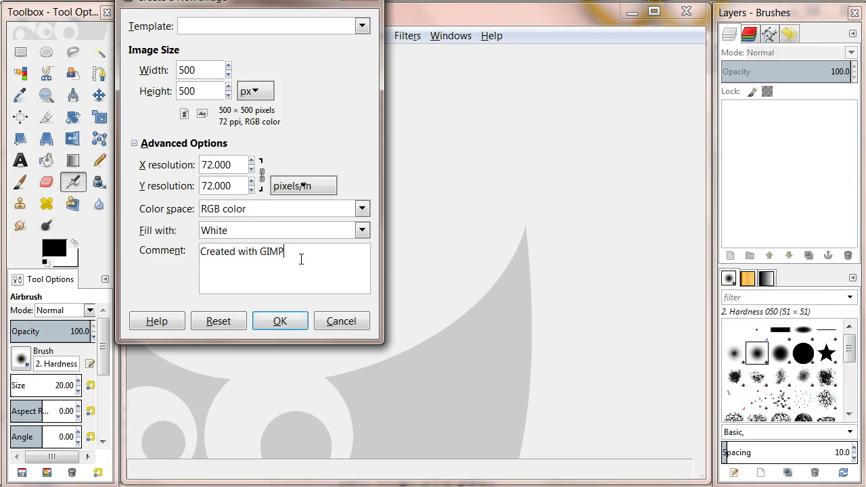
{"action": "left_click_drag", "start_coordinate": [284, 252], "coordinate": [206, 257]}
{"action": "key", "text": "BackSpace"}
Create the 500×500 image and open 'Hyndsite Designs Logo.png'.
{"action": "left_click", "coordinate": [279, 321]}
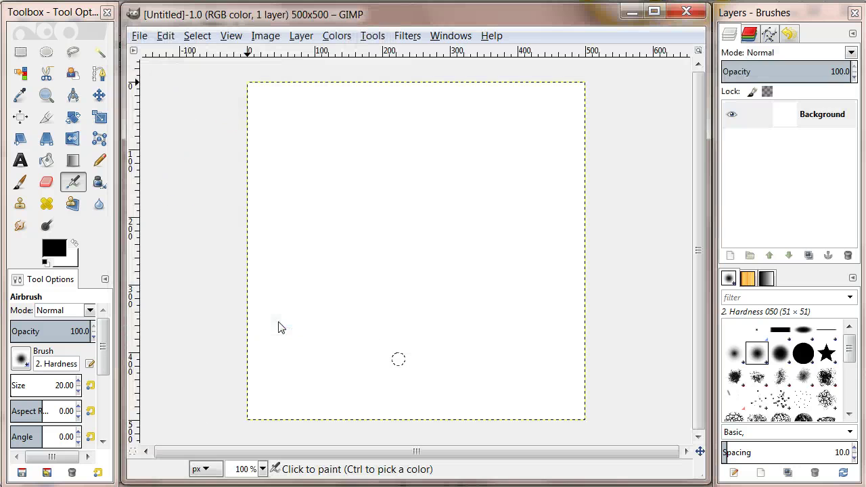
{"action": "scroll", "coordinate": [335, 234], "scroll_direction": "down", "scroll_amount": 1, "text": "ctrl"}
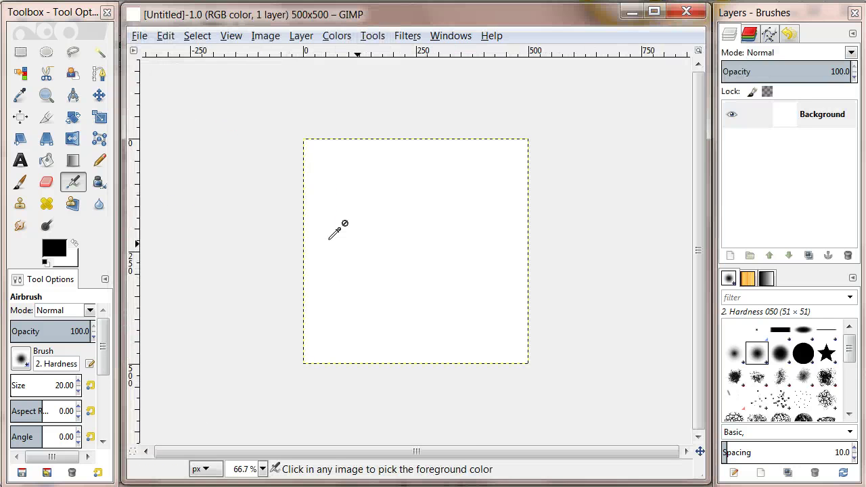
{"action": "scroll", "coordinate": [329, 237], "scroll_direction": "up", "scroll_amount": 1, "text": "ctrl"}
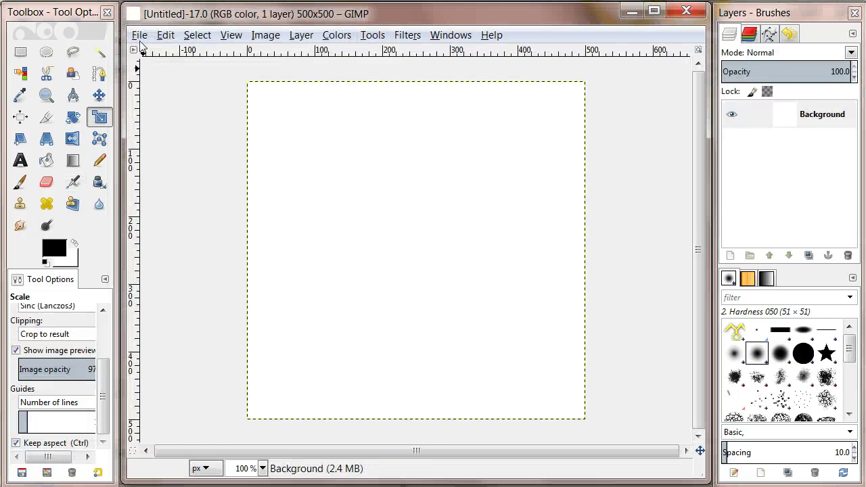
{"action": "left_click", "coordinate": [139, 37]}
{"action": "left_click", "coordinate": [161, 86]}
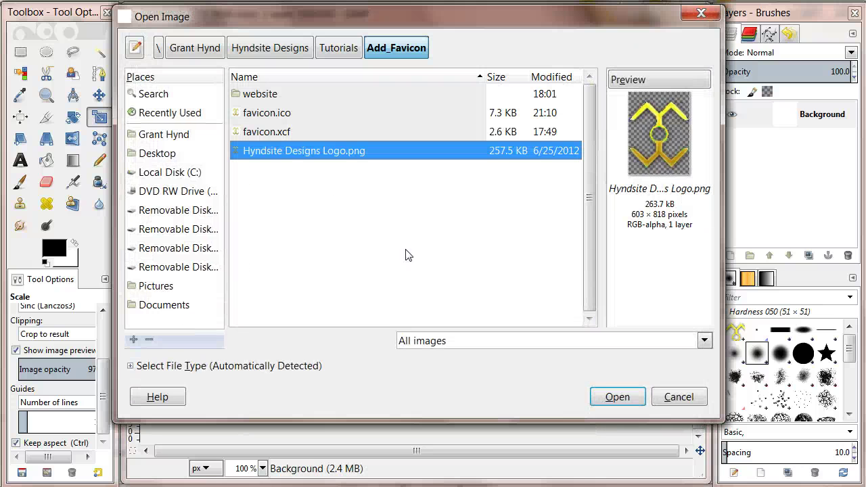
{"action": "left_click", "coordinate": [612, 398]}
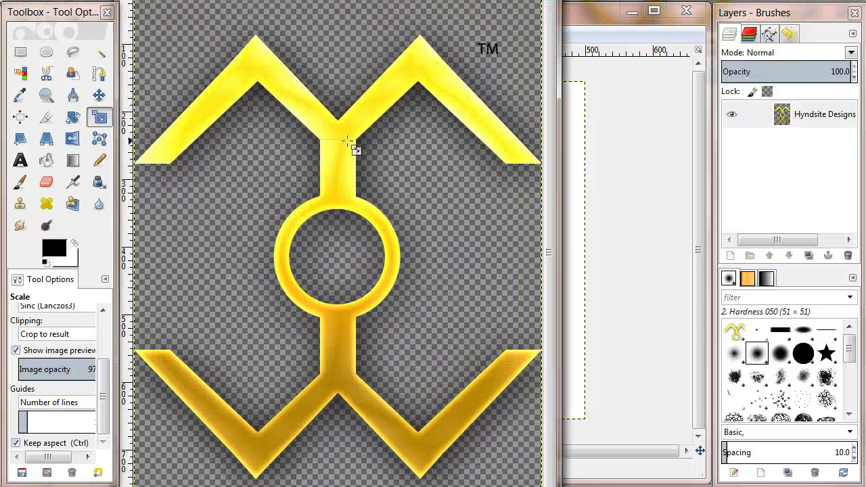
Copy the logo, close it, and paste it into the new image as its own layer.
{"action": "right_click", "coordinate": [348, 154]}
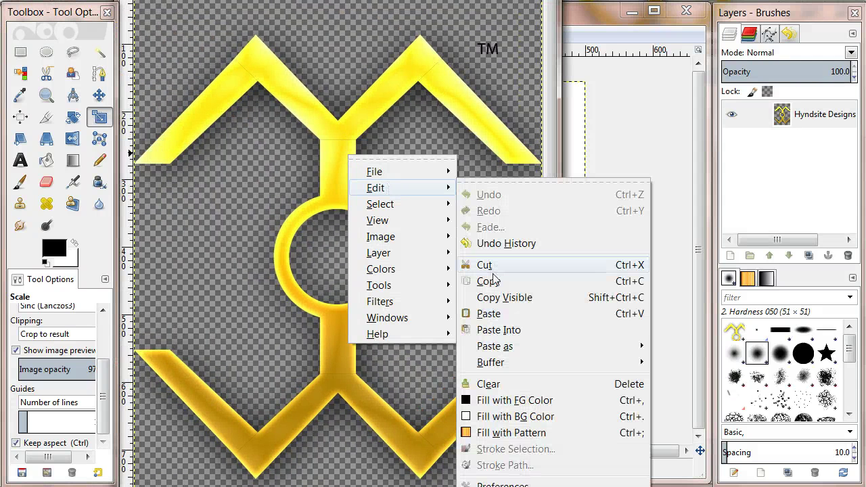
{"action": "key", "text": "Escape"}
{"action": "key", "text": "Escape"}
{"action": "key", "text": "ctrl+w"}
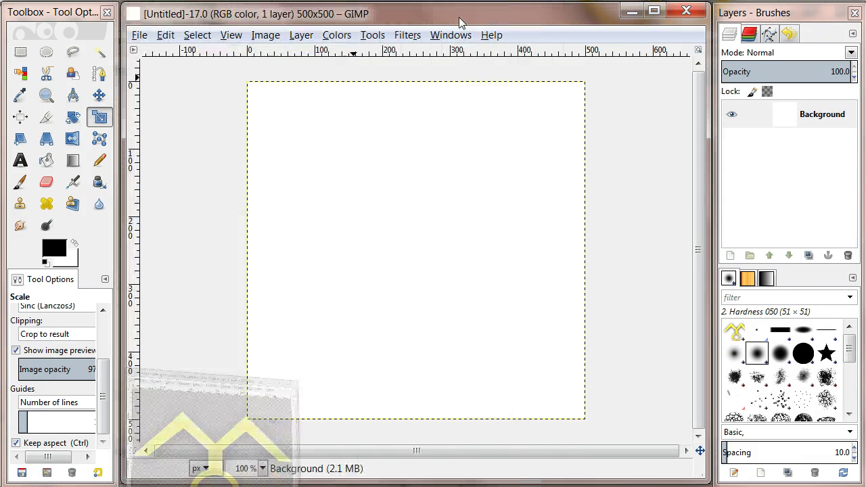
{"action": "key", "text": "ctrl+v"}
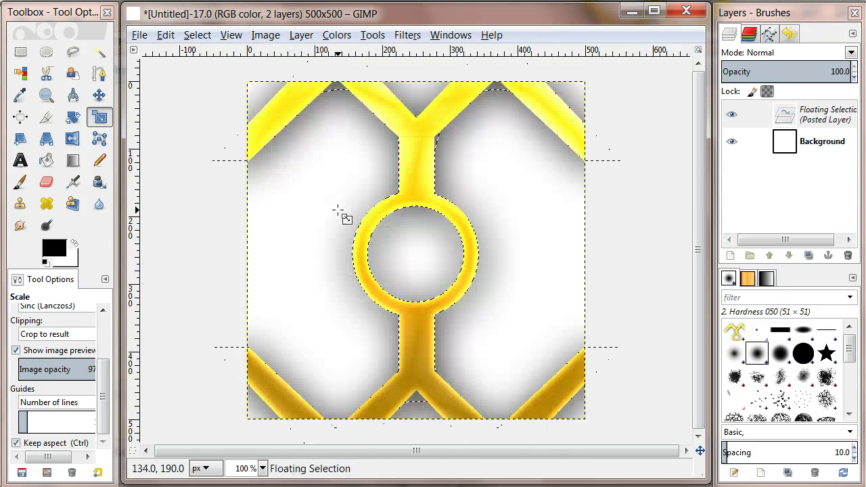
{"action": "right_click", "coordinate": [816, 115]}
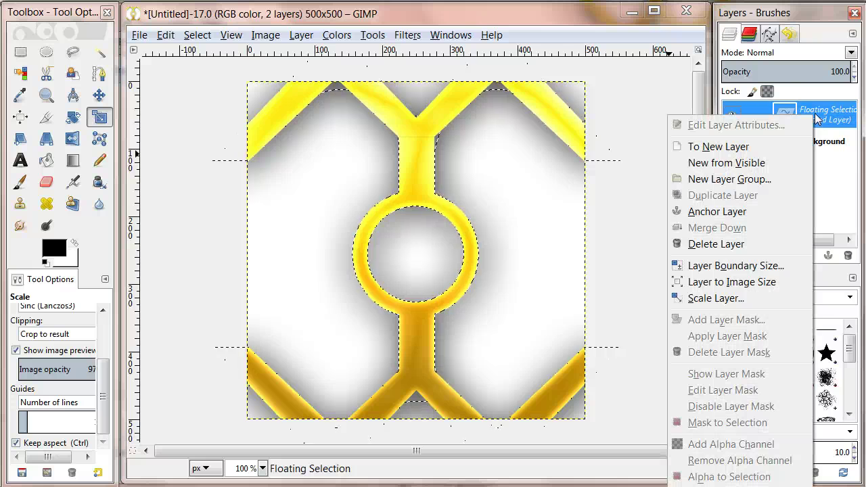
{"action": "left_click", "coordinate": [745, 149]}
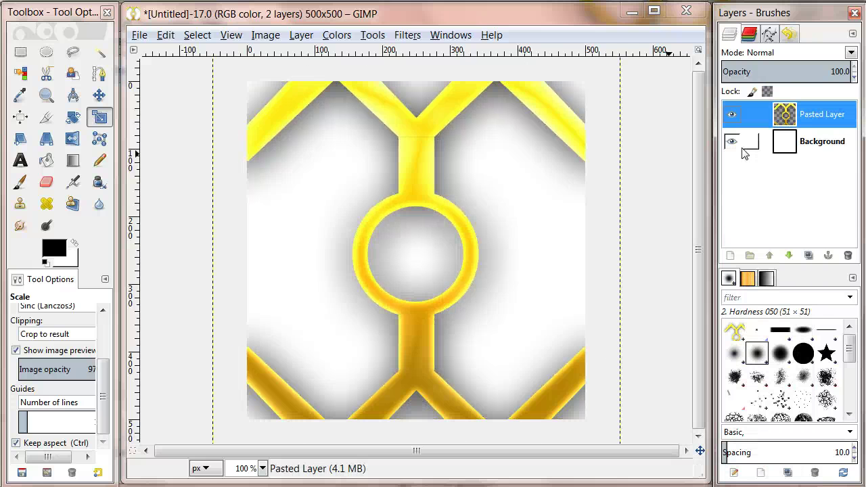
{"action": "left_click", "coordinate": [87, 470]}
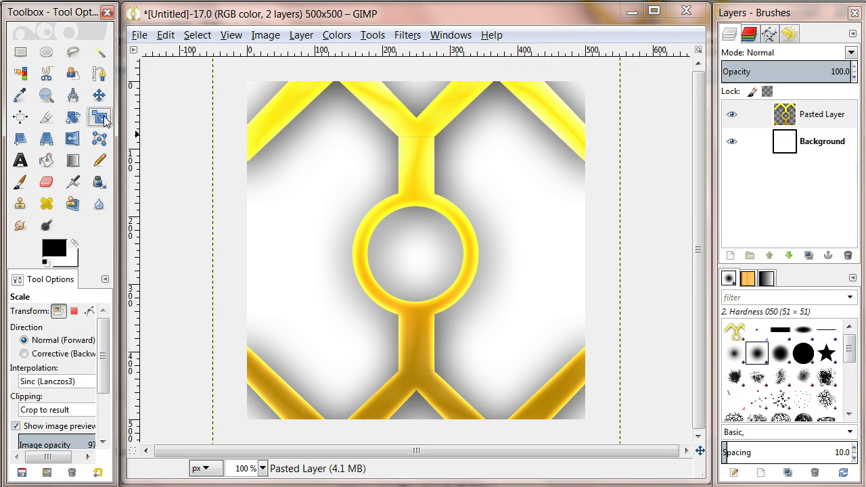
Set the Scale tool's clipping to Crop to result.
{"action": "left_click", "coordinate": [79, 410]}
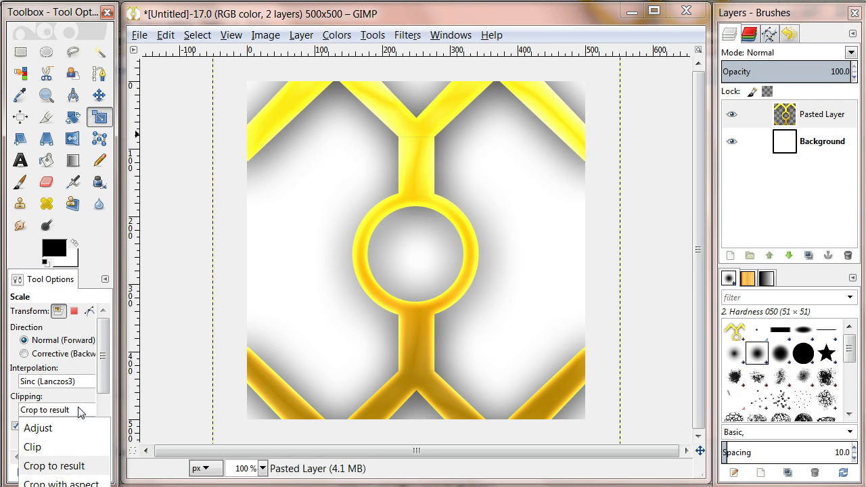
{"action": "left_click", "coordinate": [66, 466]}
{"action": "scroll", "coordinate": [103, 426], "scroll_direction": "down", "scroll_amount": 3}
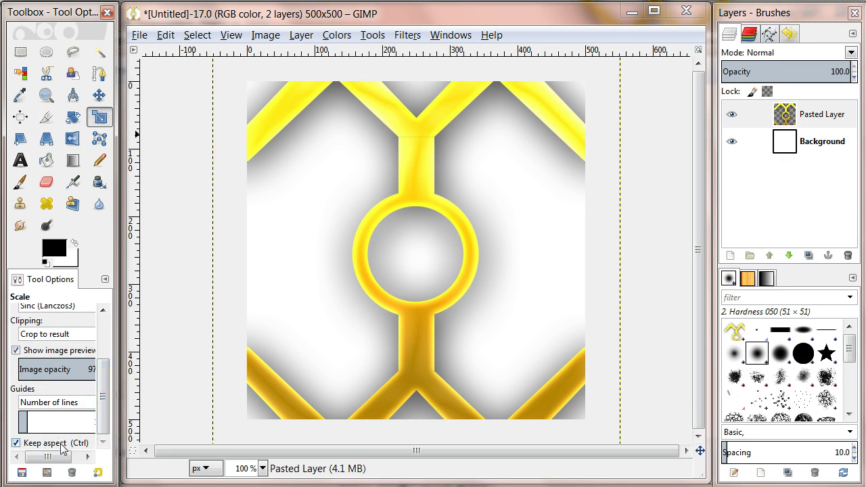
Scale the logo layer to 369×500 with width and height chained.
{"action": "left_click", "coordinate": [420, 185]}
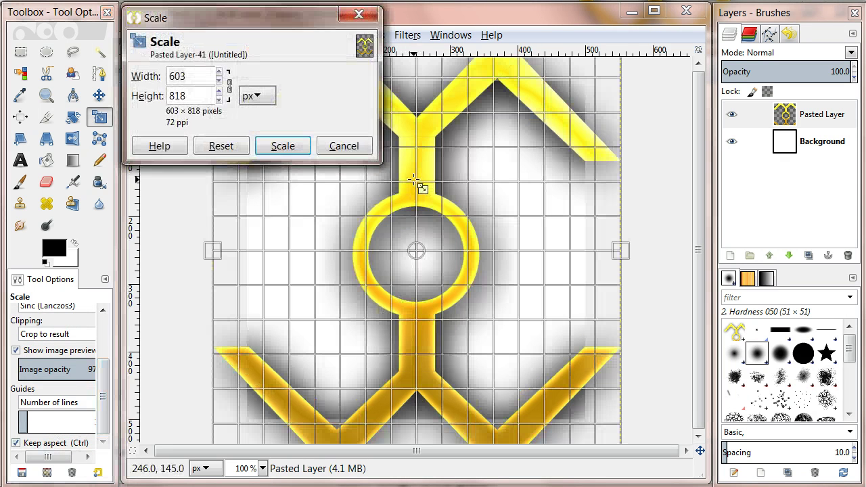
{"action": "left_click", "coordinate": [229, 86]}
{"action": "left_click", "coordinate": [230, 86]}
{"action": "left_click", "coordinate": [219, 100]}
{"action": "left_click_drag", "start_coordinate": [219, 100], "coordinate": [219, 100]}
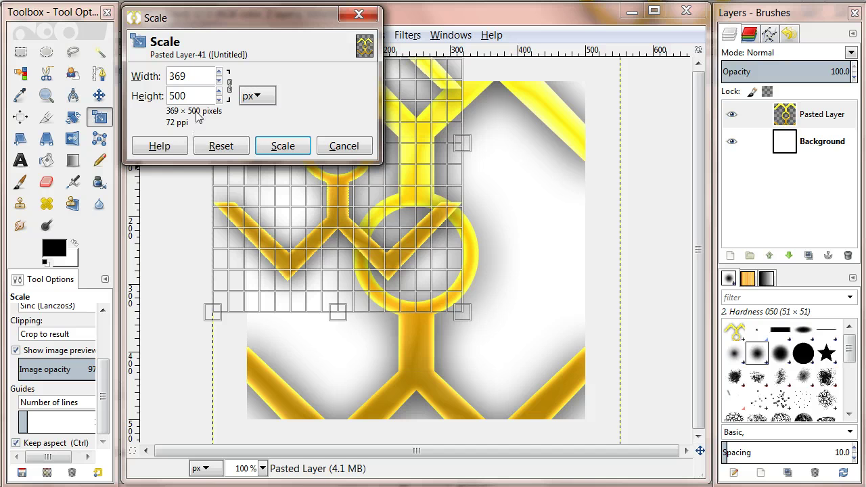
{"action": "left_click", "coordinate": [218, 81]}
{"action": "left_click", "coordinate": [219, 71]}
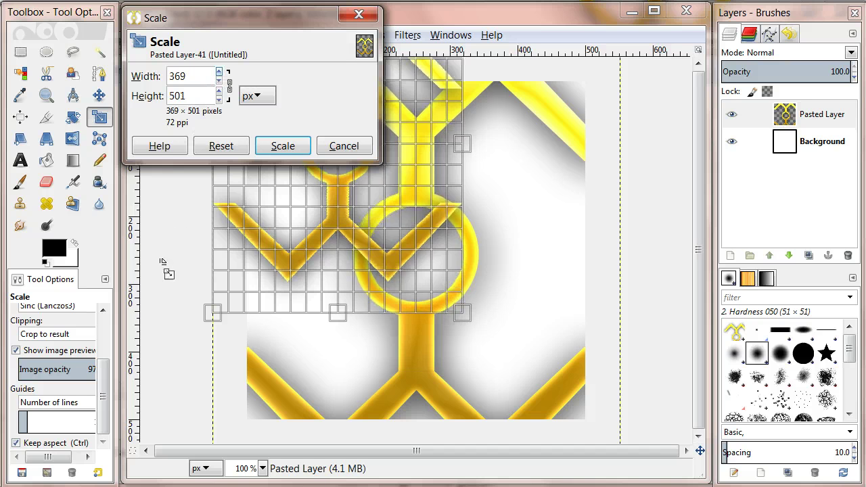
{"action": "left_click", "coordinate": [219, 100]}
{"action": "left_click", "coordinate": [284, 144]}
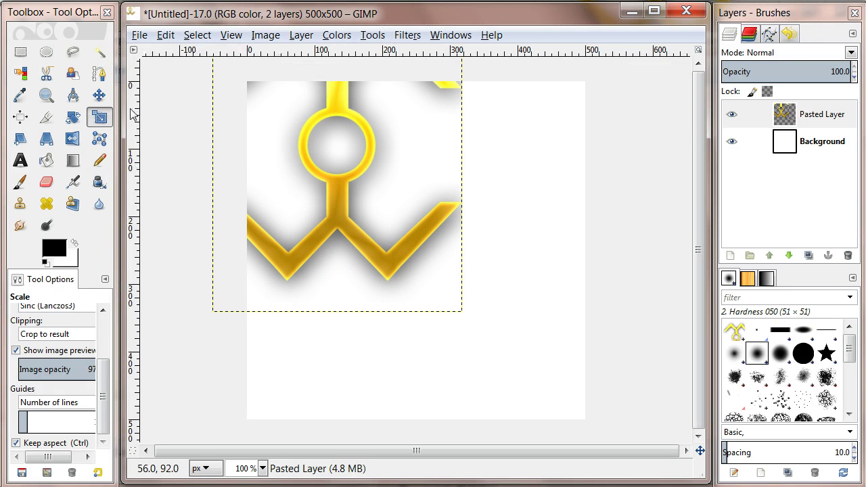
Move the logo toward the centre, then align it to the middle of the canvas.
{"action": "left_click", "coordinate": [99, 96]}
{"action": "left_click_drag", "start_coordinate": [328, 122], "coordinate": [413, 203]}
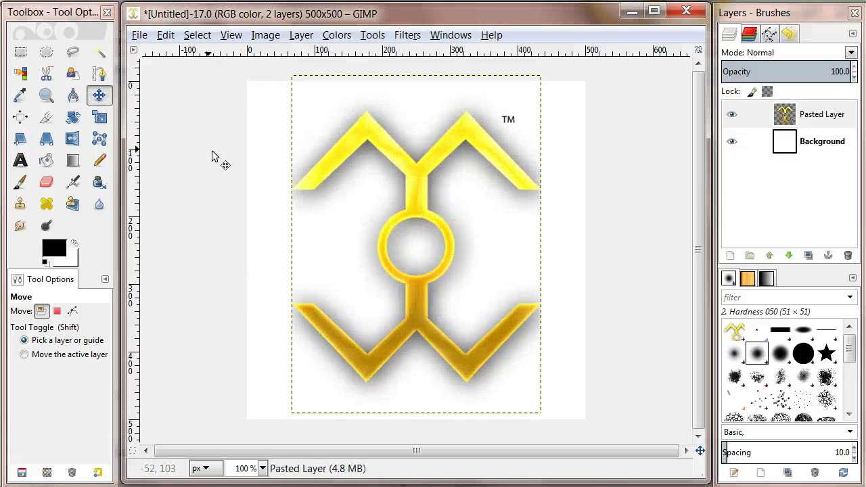
{"action": "left_click", "coordinate": [20, 118]}
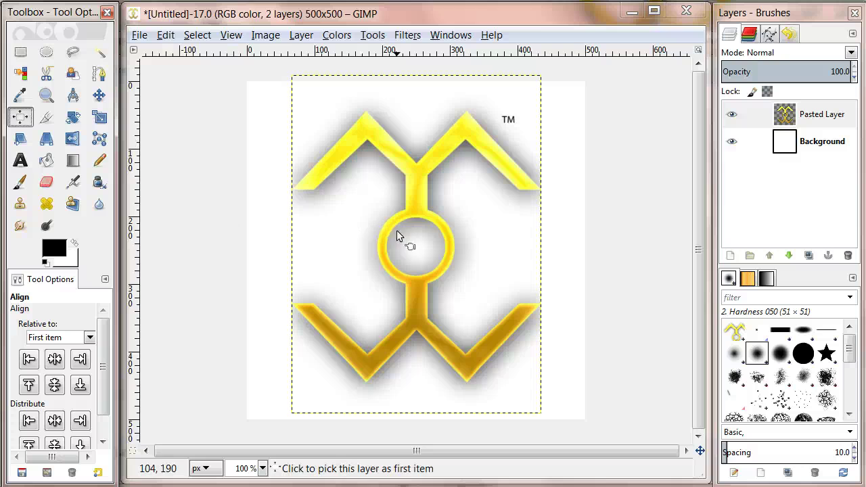
{"action": "left_click", "coordinate": [414, 208]}
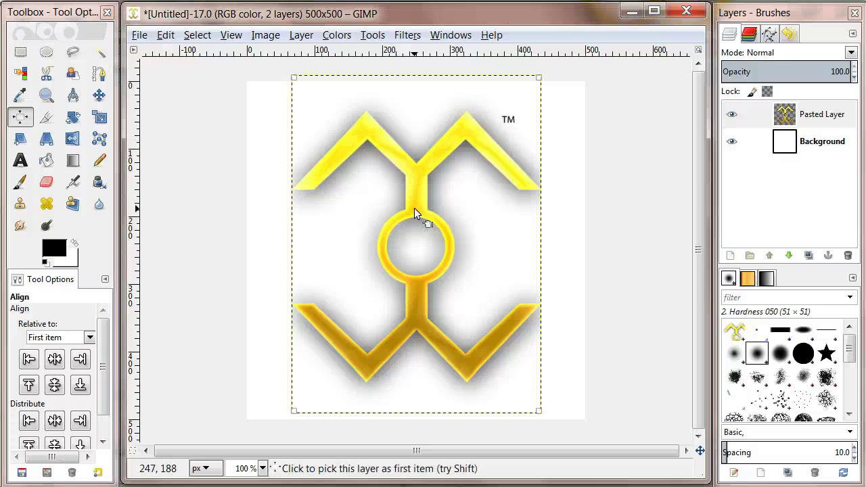
{"action": "left_click", "coordinate": [55, 385]}
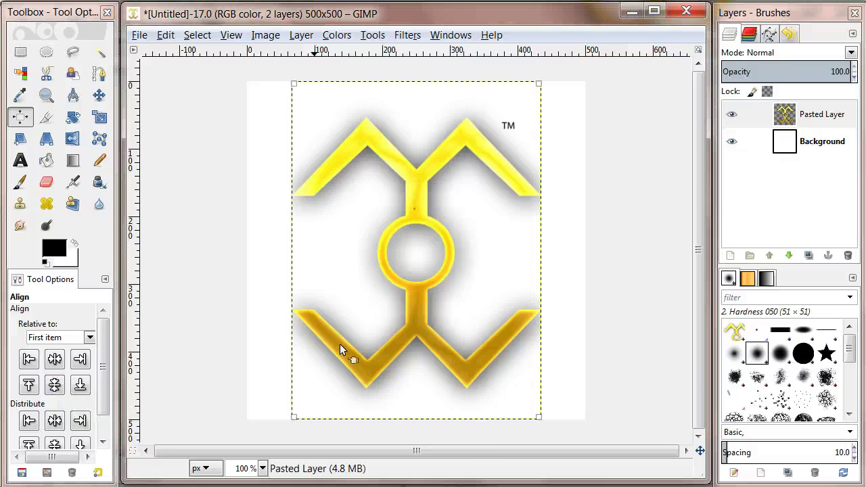
Scale the image to 32×32 pixels and merge the Pasted Layer down into Background.
{"action": "left_click", "coordinate": [271, 37]}
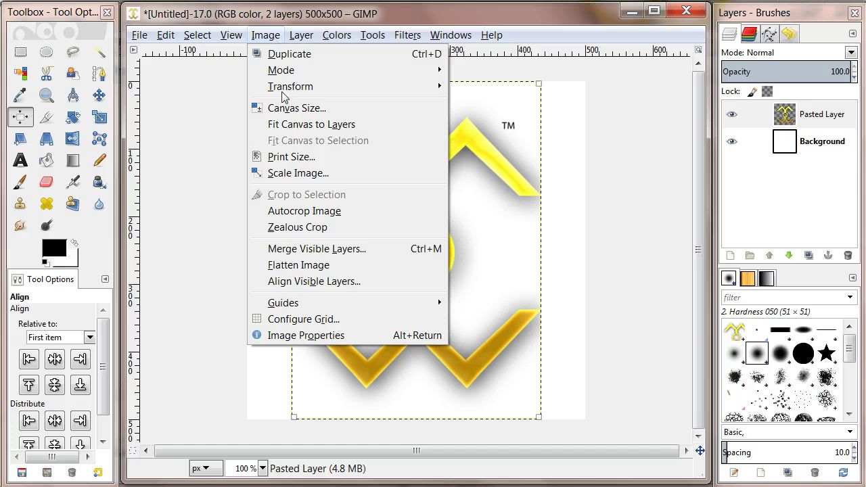
{"action": "left_click", "coordinate": [295, 175]}
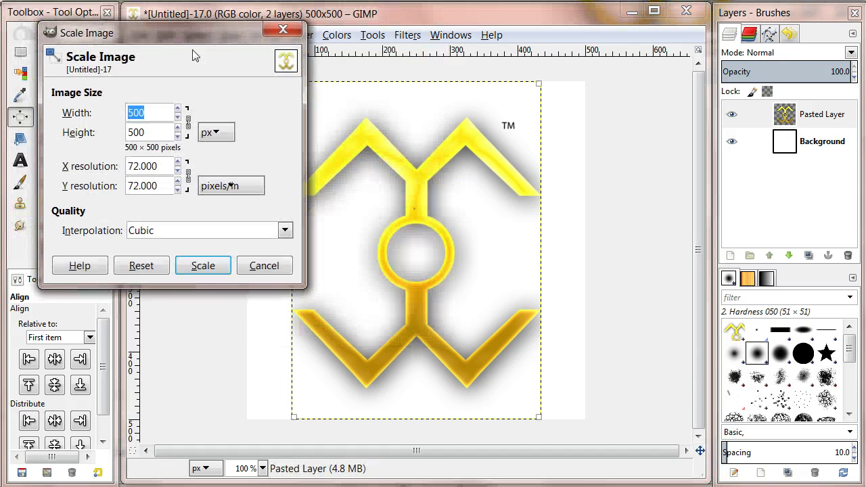
{"action": "key", "text": "BackSpace"}
{"action": "left_click", "coordinate": [170, 131]}
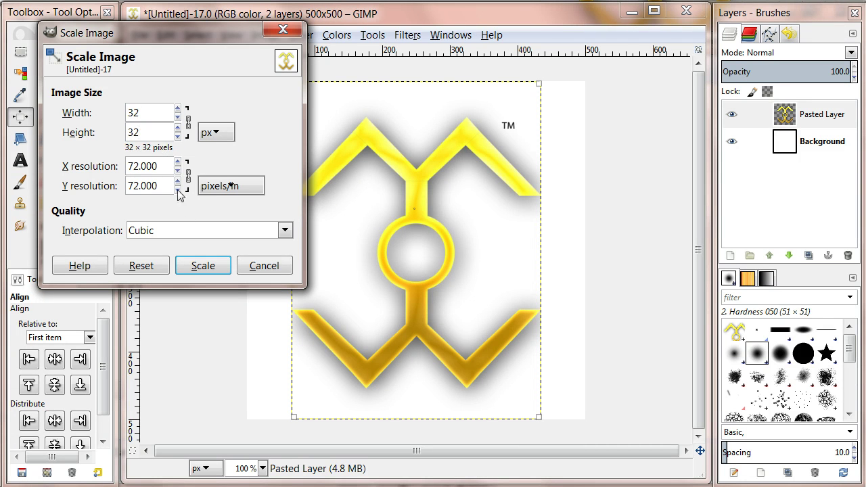
{"action": "left_click", "coordinate": [222, 270]}
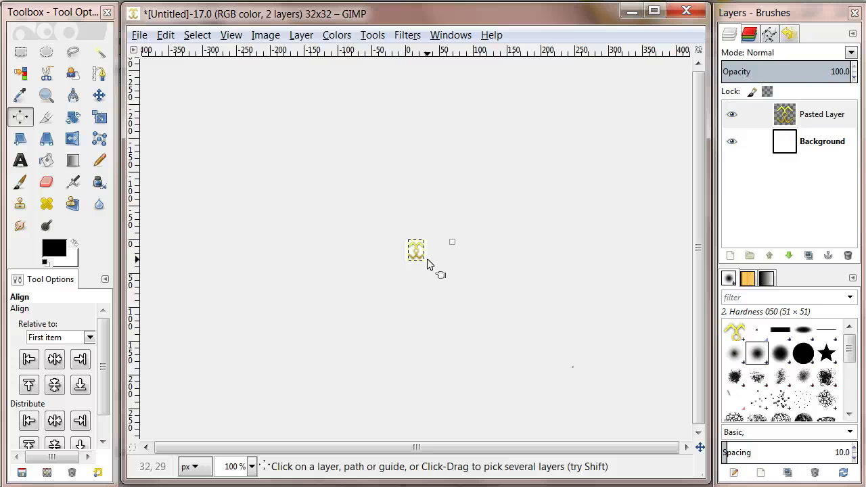
{"action": "right_click", "coordinate": [826, 119]}
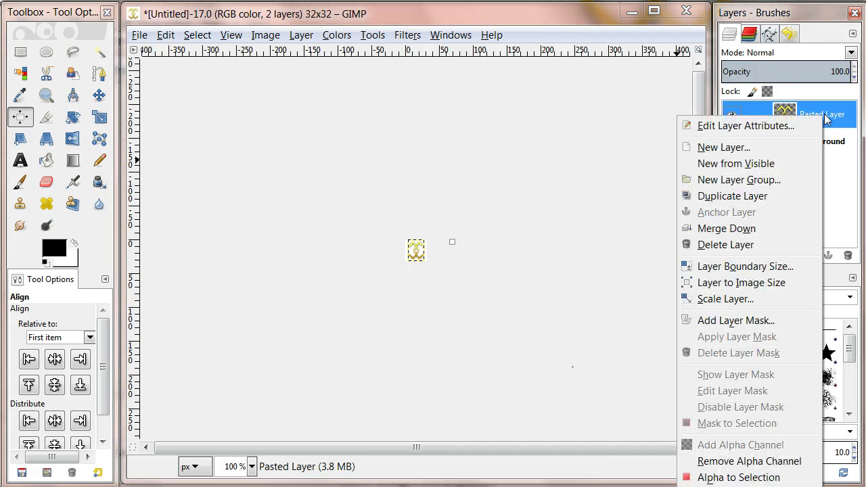
{"action": "left_click", "coordinate": [731, 230]}
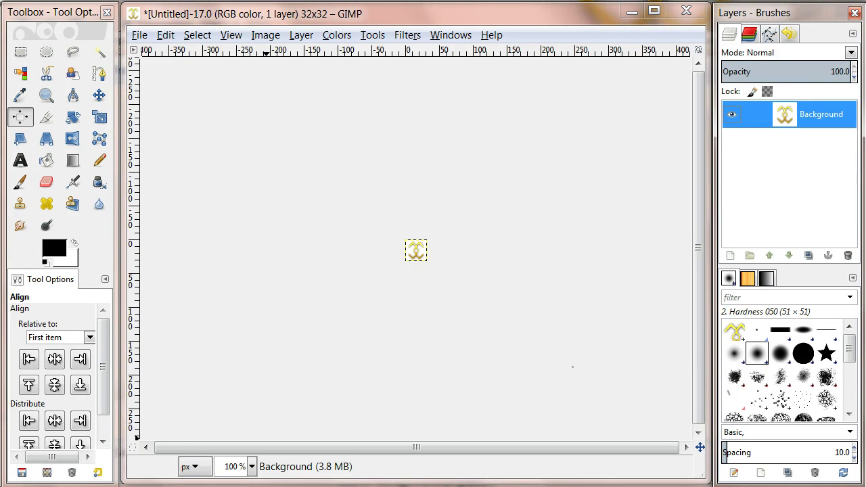
Export as favicon.ico in Microsoft Windows icon format, replacing the existing file.
{"action": "left_click", "coordinate": [138, 38]}
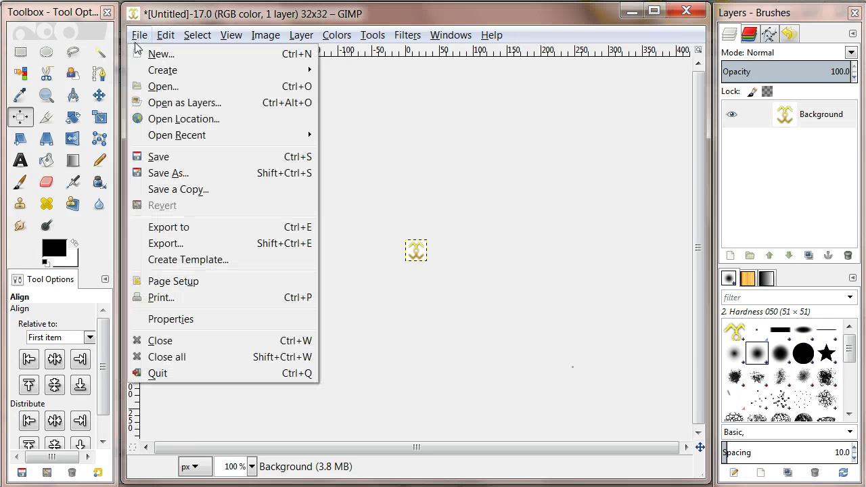
{"action": "left_click", "coordinate": [173, 245]}
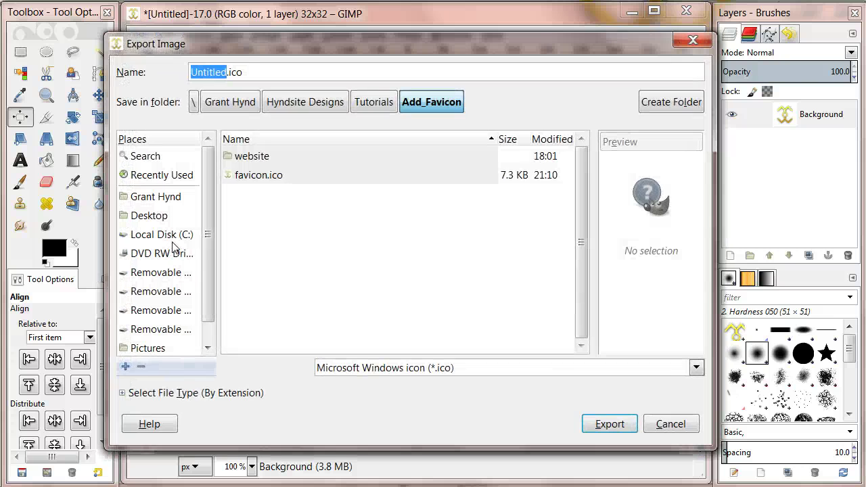
{"action": "left_click", "coordinate": [258, 177]}
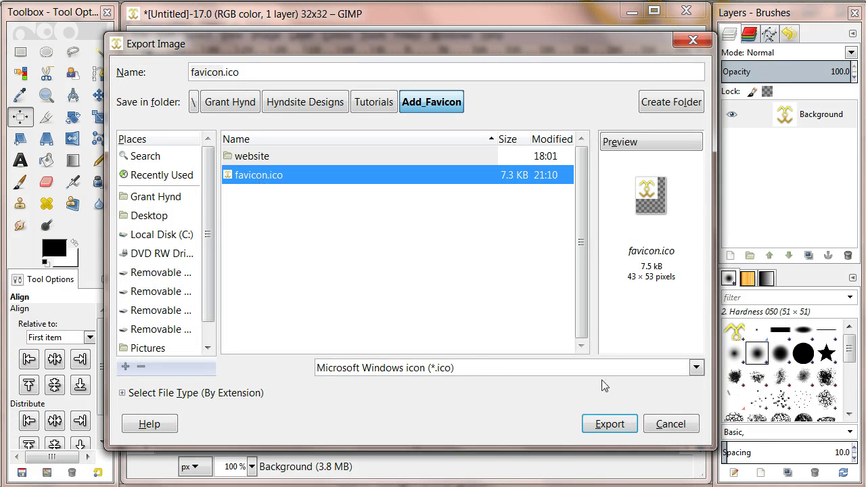
{"action": "left_click", "coordinate": [394, 369]}
{"action": "left_click", "coordinate": [394, 369]}
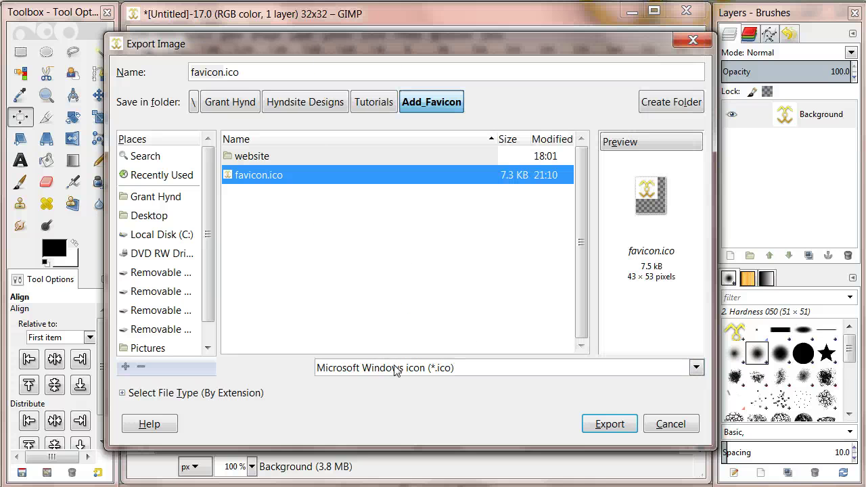
{"action": "left_click", "coordinate": [599, 425]}
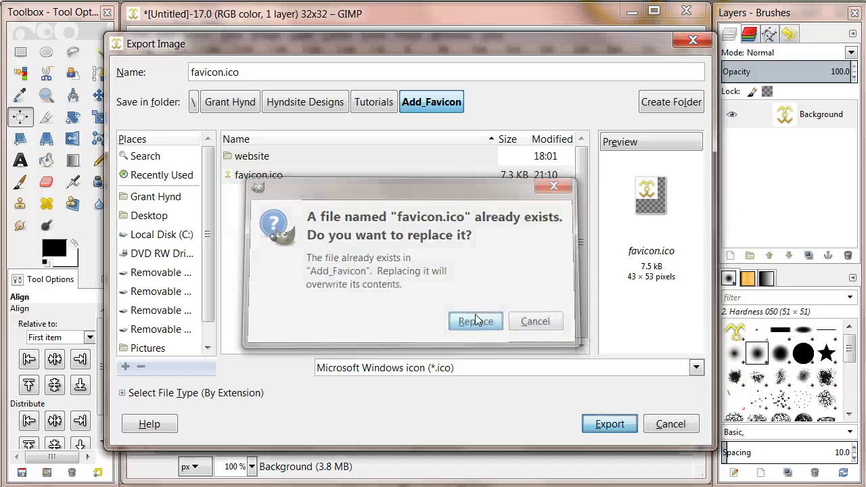
{"action": "key", "text": "Return"}
Keep 24 bpp colour depth in the icon details and finish the export.
{"action": "left_click_drag", "start_coordinate": [154, 6], "coordinate": [180, 24]}
{"action": "left_click", "coordinate": [226, 75]}
{"action": "left_click", "coordinate": [227, 76]}
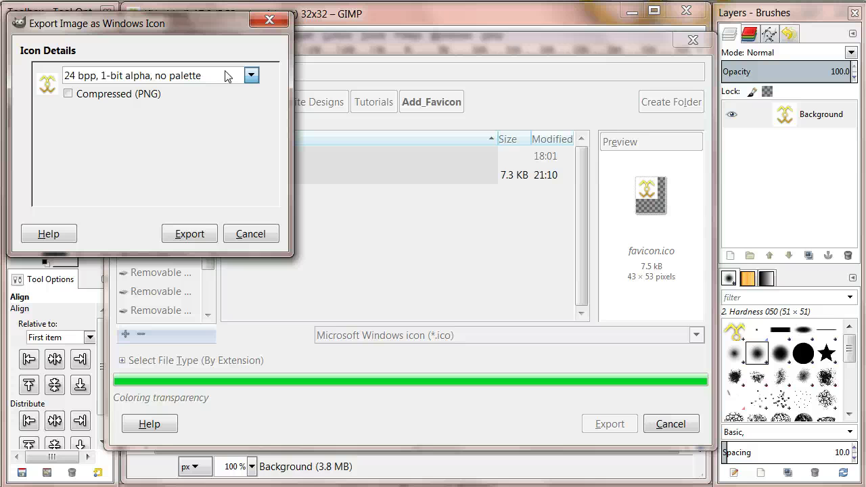
{"action": "left_click", "coordinate": [190, 234]}
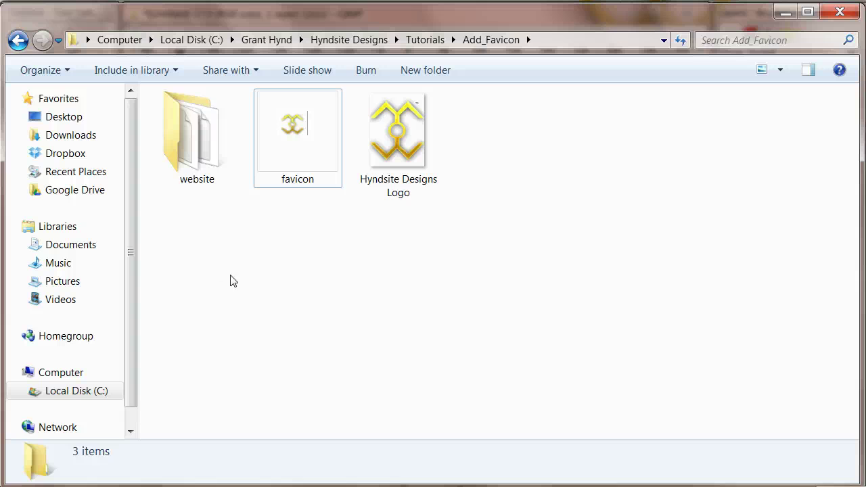
Confirm favicon is 32 x 32, then browse the website folder and its images subfolder.
{"action": "left_click", "coordinate": [287, 135]}
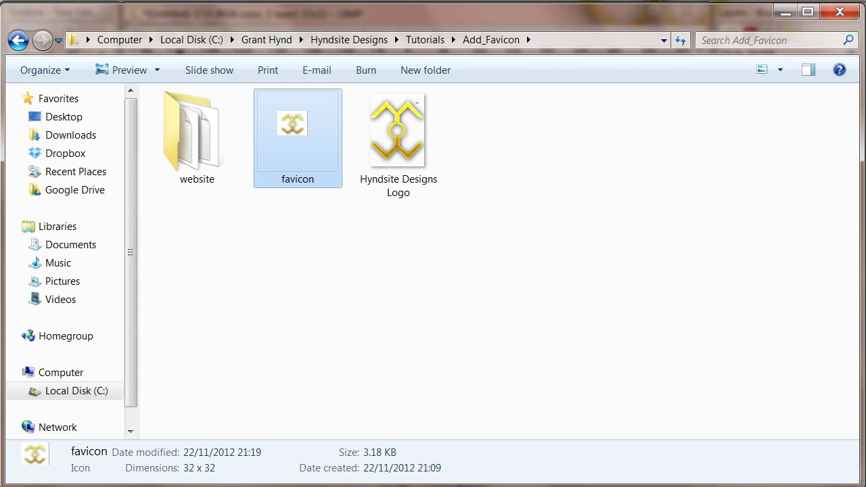
{"action": "key", "text": "alt+Left"}
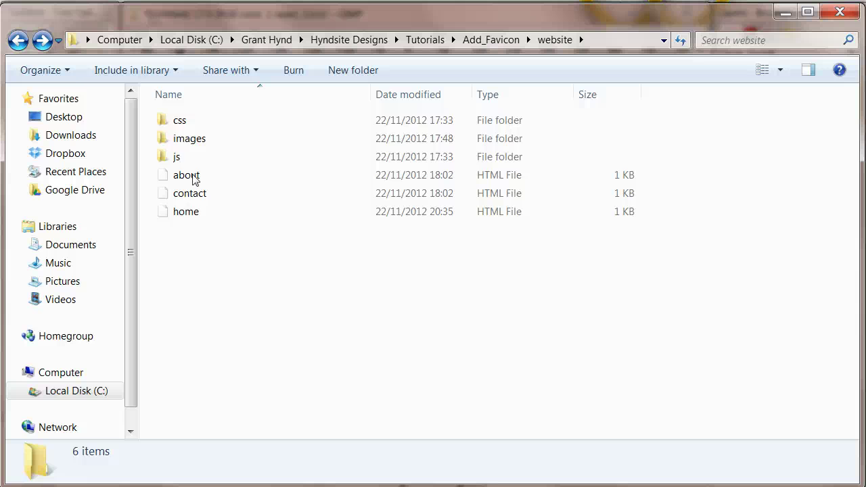
{"action": "double_click", "coordinate": [194, 144]}
{"action": "left_click", "coordinate": [17, 45]}
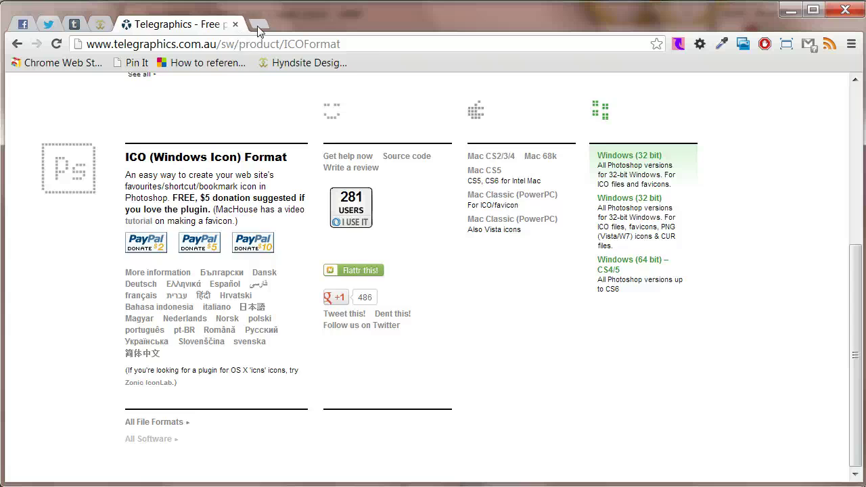
Load granthynddesigner.co.uk in a new tab from the 'gra' suggestion.
{"action": "left_click", "coordinate": [258, 27]}
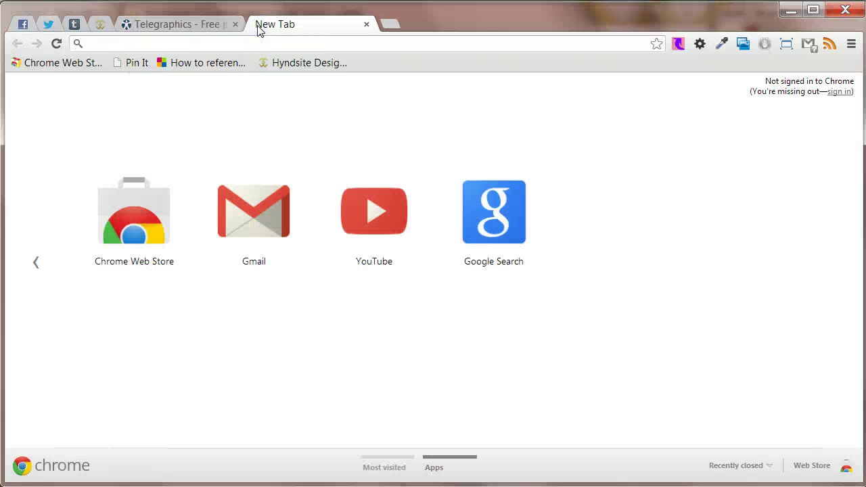
{"action": "type", "text": "note"}
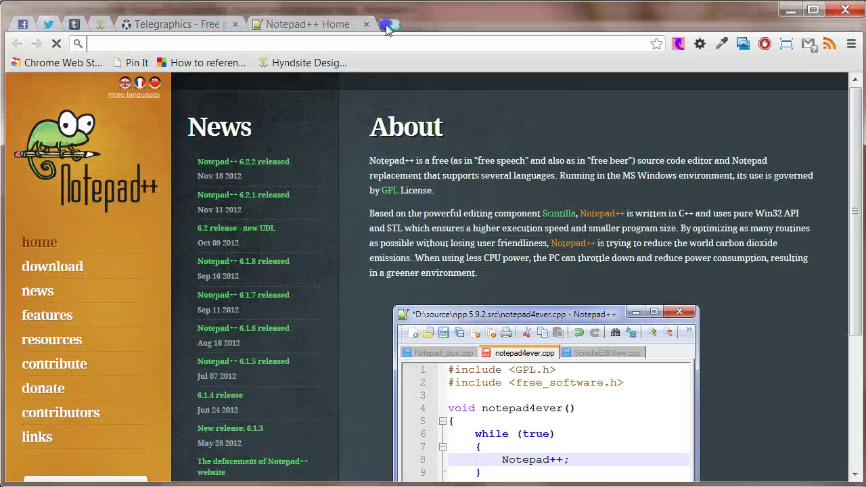
{"action": "left_click", "coordinate": [388, 25]}
{"action": "type", "text": "granthynddesigner.co.uk"}
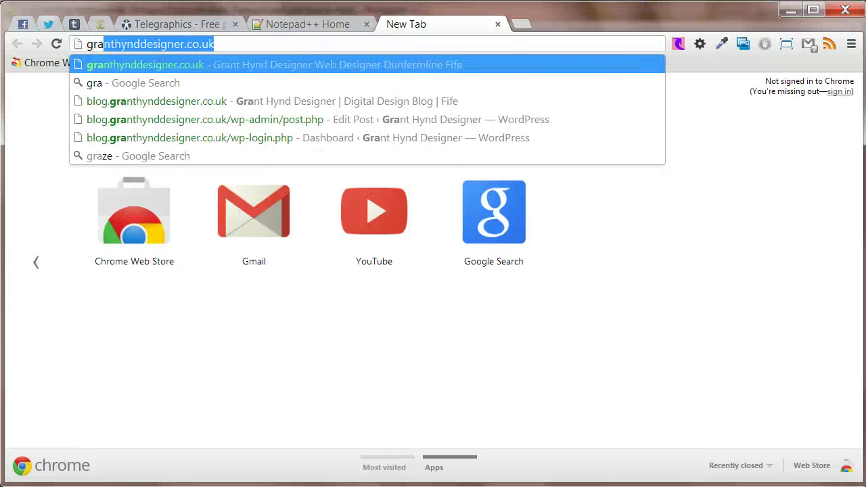
{"action": "key", "text": "Return"}
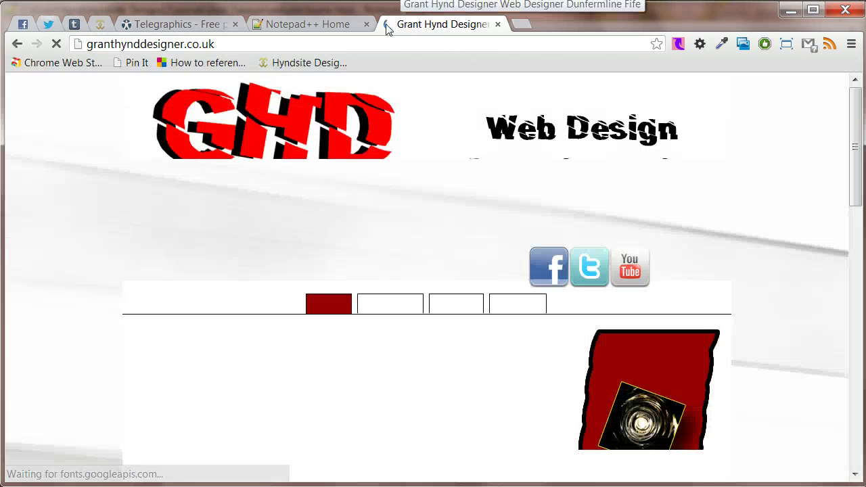
View the page's HTML source and select the two favicon link lines.
{"action": "right_click", "coordinate": [83, 232]}
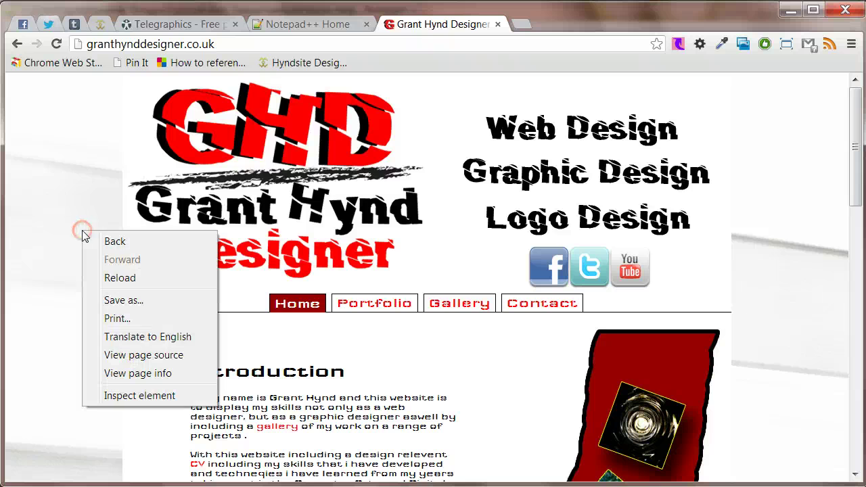
{"action": "left_click", "coordinate": [151, 354]}
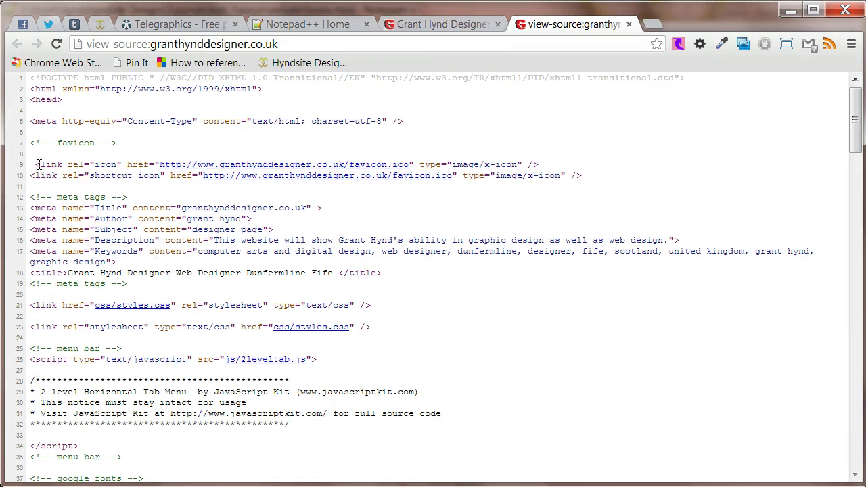
{"action": "left_click_drag", "start_coordinate": [38, 164], "coordinate": [574, 188]}
{"action": "key", "text": "ctrl+c"}
Paste the two favicon link lines after the </title> line in home.html and save it.
{"action": "key", "text": "alt+Tab"}
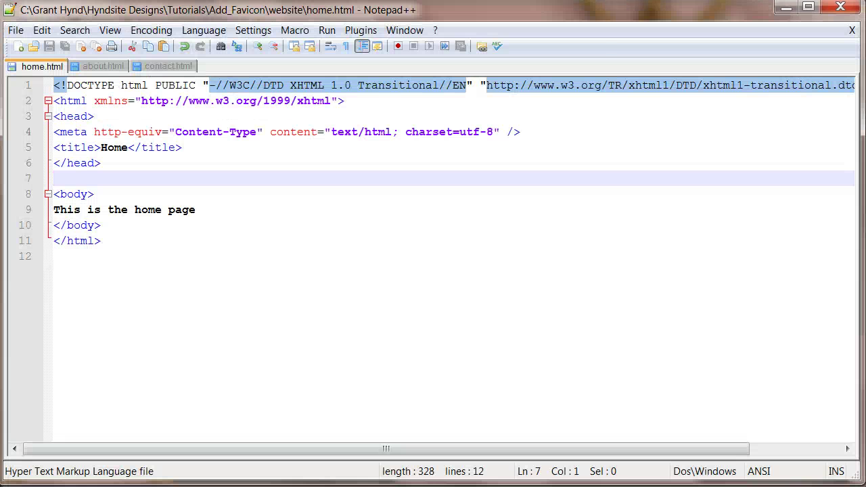
{"action": "left_click", "coordinate": [182, 147]}
{"action": "key", "text": "Return"}
{"action": "key", "text": "Return"}
{"action": "key", "text": "ctrl+v"}
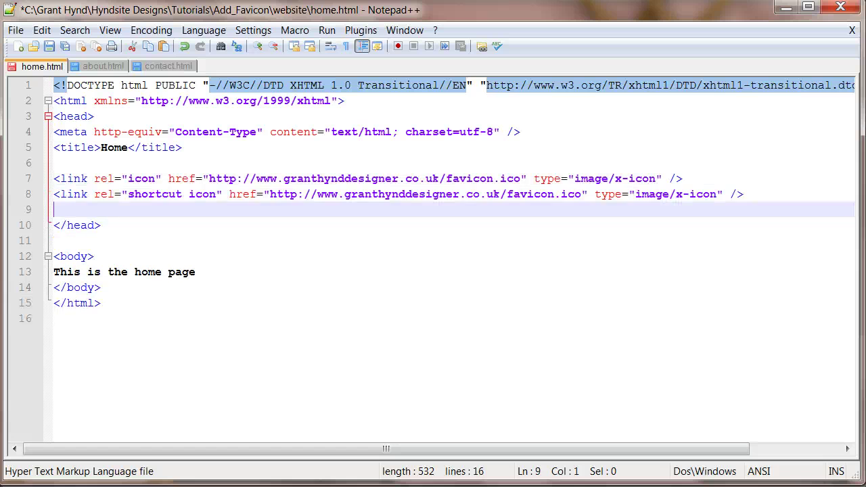
{"action": "key", "text": "Return"}
{"action": "key", "text": "BackSpace"}
{"action": "key", "text": "ctrl+s"}
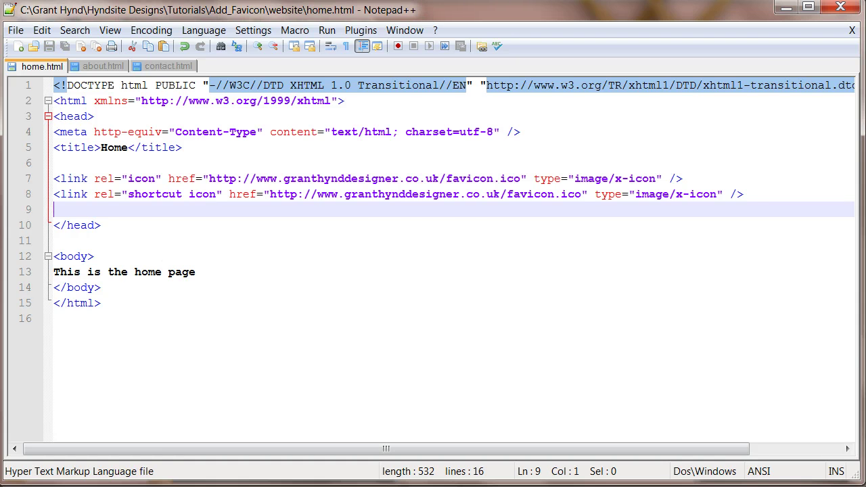
Open home.html in Google Chrome from the website folder to preview it.
{"action": "key", "text": "alt+Tab"}
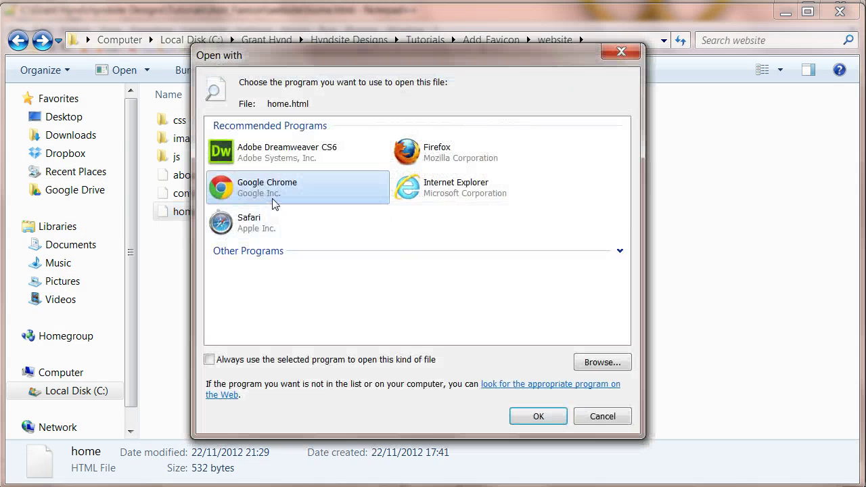
{"action": "left_click", "coordinate": [271, 199]}
{"action": "left_click", "coordinate": [552, 424]}
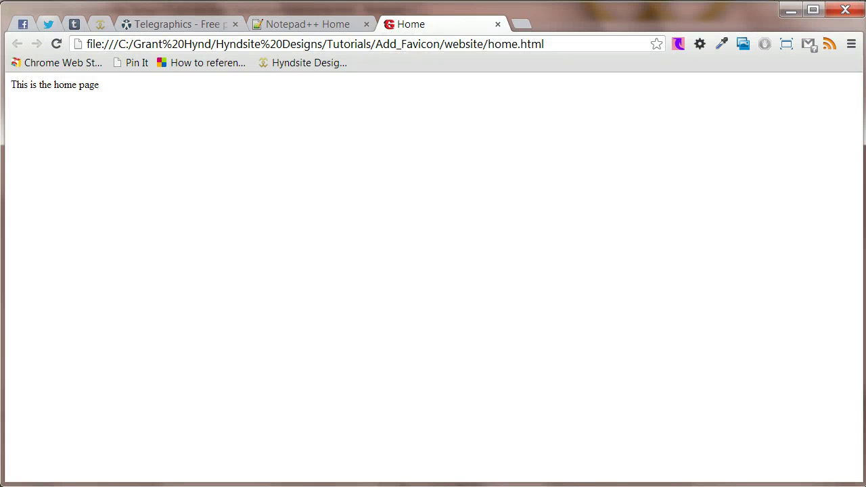
Paste the two favicon link lines on a new line after the title in about.html.
{"action": "key", "text": "alt+Tab"}
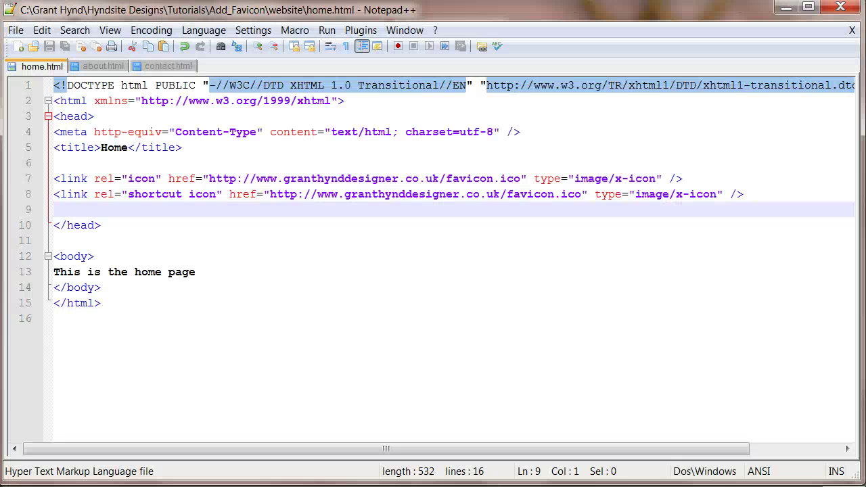
{"action": "left_click_drag", "start_coordinate": [168, 178], "coordinate": [521, 178]}
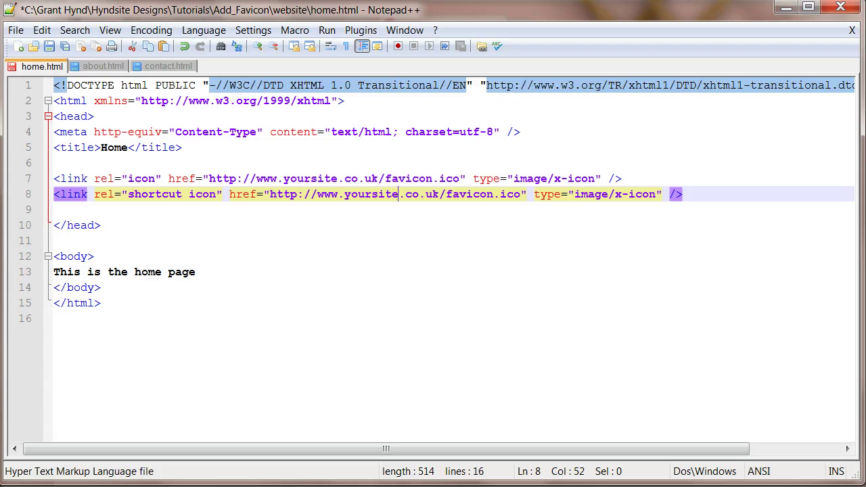
{"action": "key", "text": "End"}
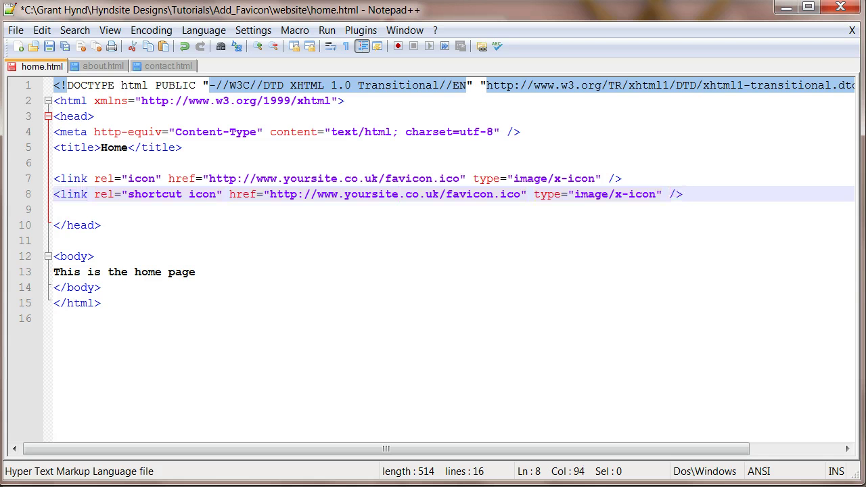
{"action": "key", "text": "ctrl+Tab"}
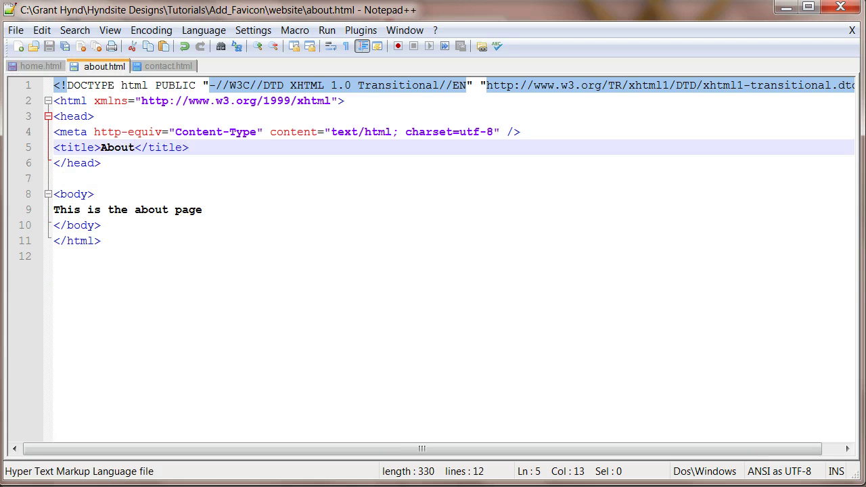
{"action": "key", "text": "End"}
{"action": "key", "text": "Return"}
{"action": "type", "text": "<link rel=\"icon\" href=\"http://www.yoursite.co.uk/favicon.ico\" type=\"image/x-icon\" /> <link rel=\"shortcut icon\" href=\"http://www.yoursite.co.uk/favicon.ico\" type=\"image/x-icon\" />"}
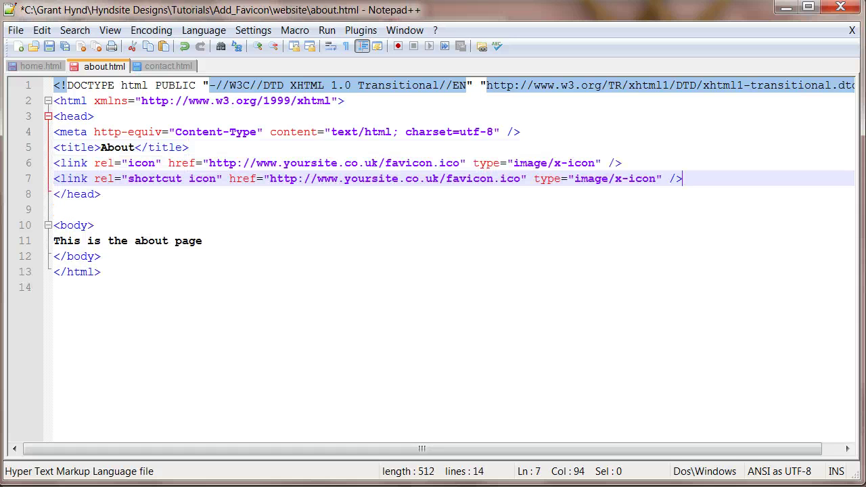
Paste the same favicon link lines after the title line in contact.html.
{"action": "left_click", "coordinate": [162, 67]}
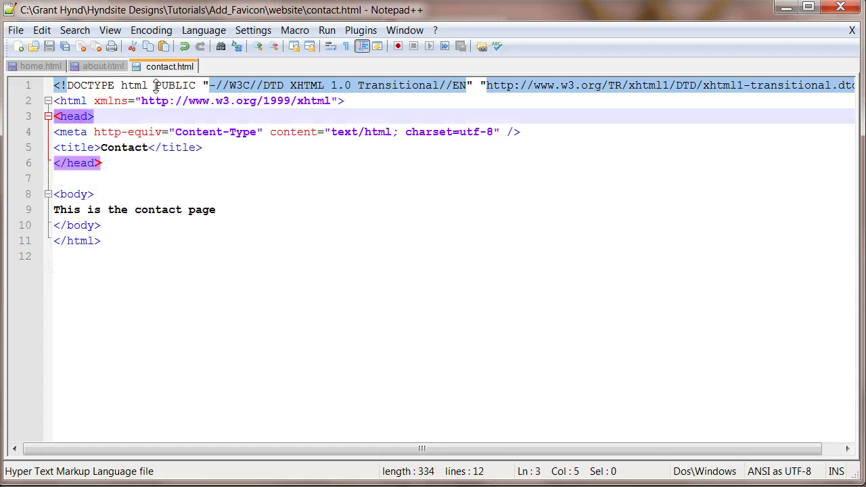
{"action": "left_click", "coordinate": [252, 147]}
{"action": "key", "text": "Return"}
{"action": "type", "text": "<link rel=\"icon\" href=\"http://www.yoursite.co.uk/favicon.ico\" type=\"image/x-icon\" /> <link rel=\"shortcut icon\" href=\"http://www.yoursite.co.uk/favicon.ico\" type=\"image/x-icon\" />"}
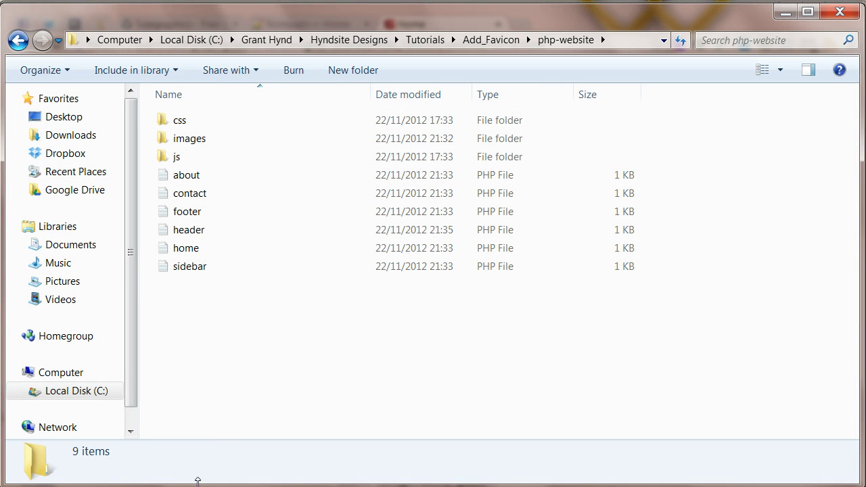
Open header.php from the php-website folder in Notepad++ and show its head section with the favicon links.
{"action": "double_click", "coordinate": [195, 215]}
{"action": "left_click", "coordinate": [192, 233]}
{"action": "left_click", "coordinate": [190, 272]}
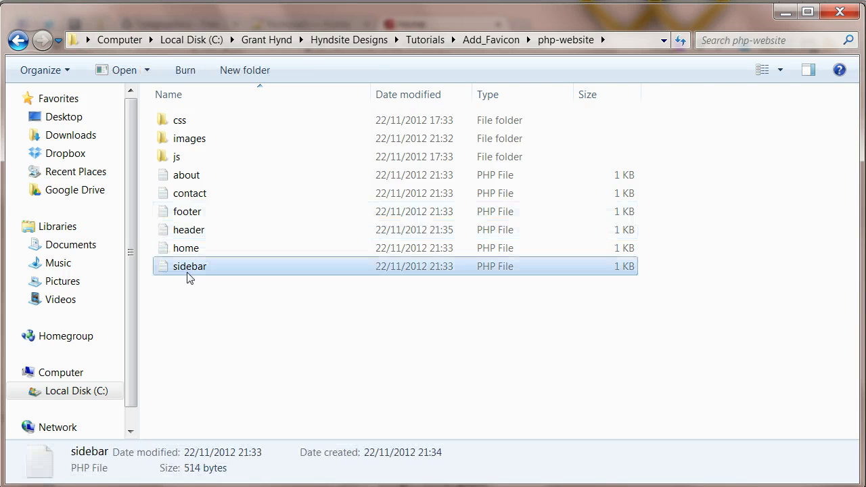
{"action": "left_click", "coordinate": [191, 234]}
{"action": "double_click", "coordinate": [192, 230]}
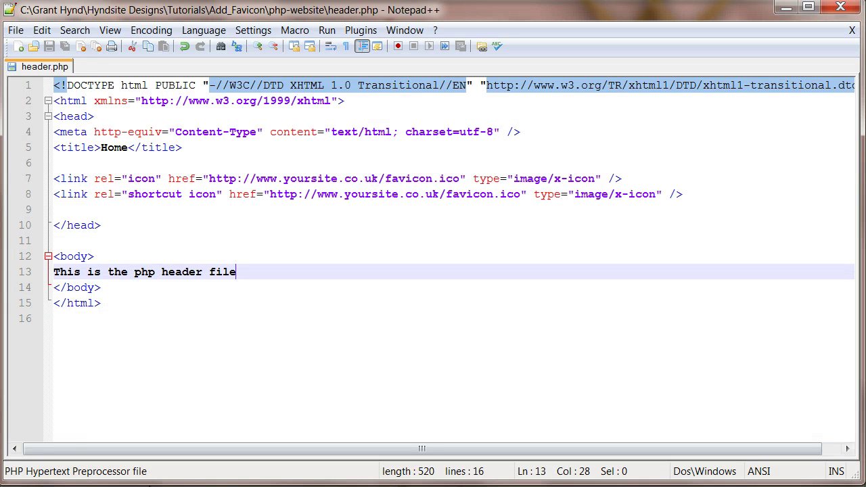
{"action": "left_click", "coordinate": [73, 117]}
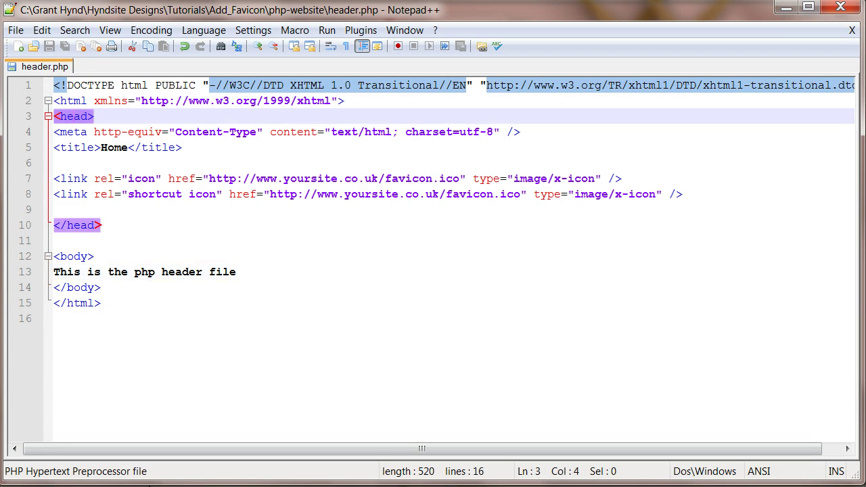
{"action": "key", "text": "alt+Tab"}
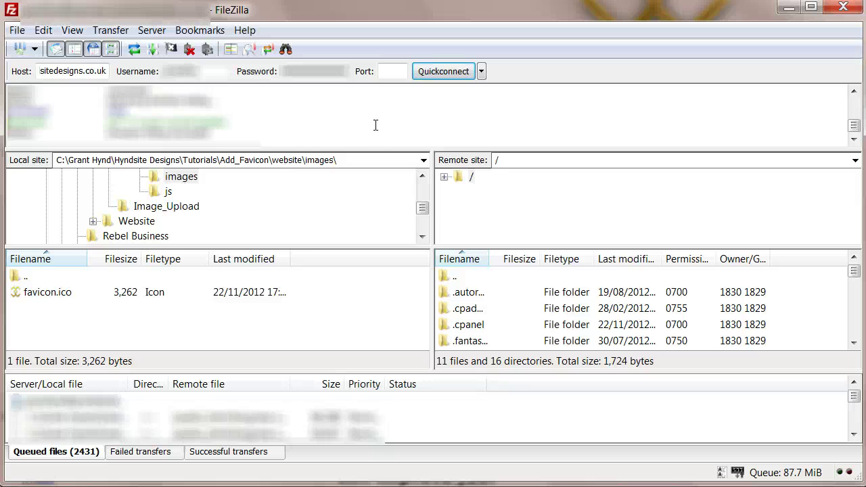
Load the FileZilla project website in a new browser tab.
{"action": "left_click", "coordinate": [237, 486]}
{"action": "left_click", "coordinate": [184, 34]}
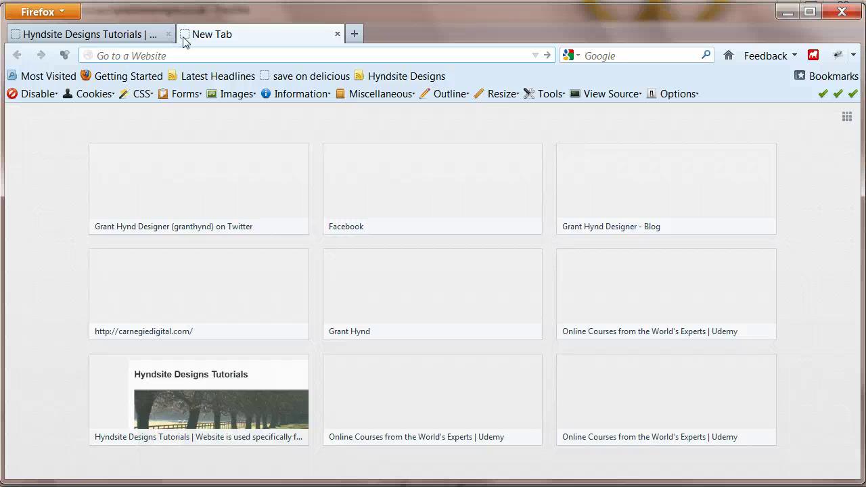
{"action": "type", "text": "filezilla-project.org"}
{"action": "key", "text": "Return"}
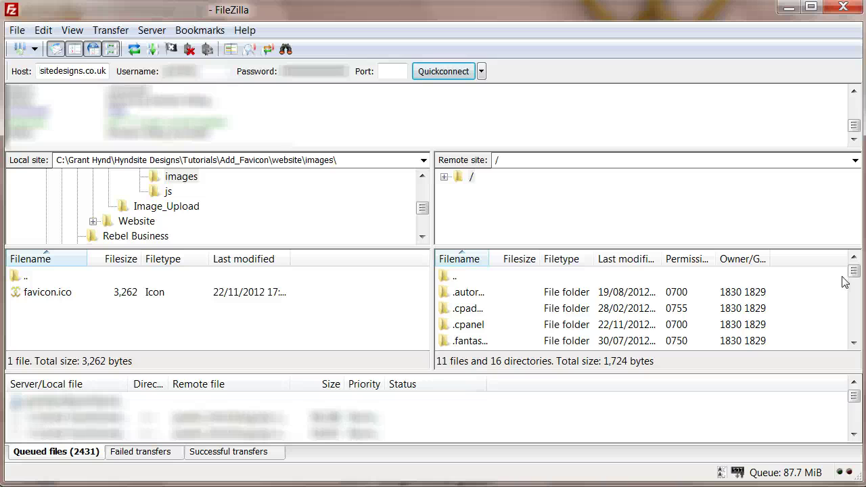
{"action": "left_click_drag", "start_coordinate": [854, 272], "coordinate": [855, 320]}
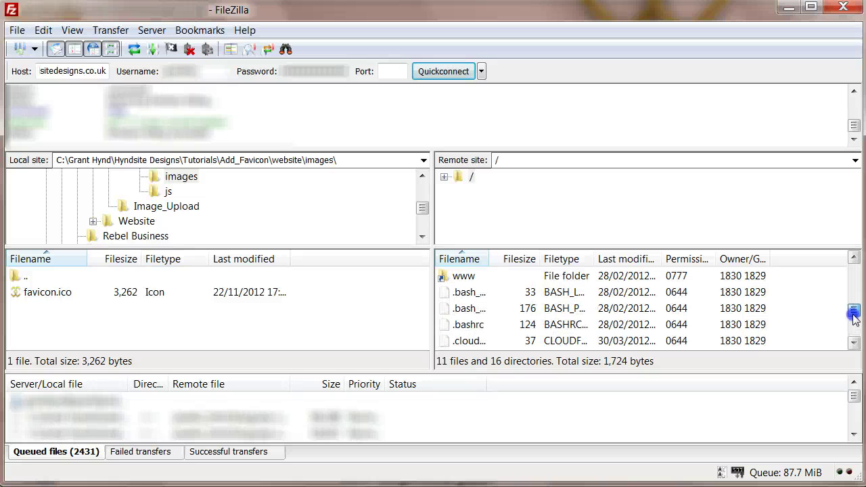
Upload the local favicon.ico into the remote /www/tutorials folder in FileZilla.
{"action": "double_click", "coordinate": [463, 277]}
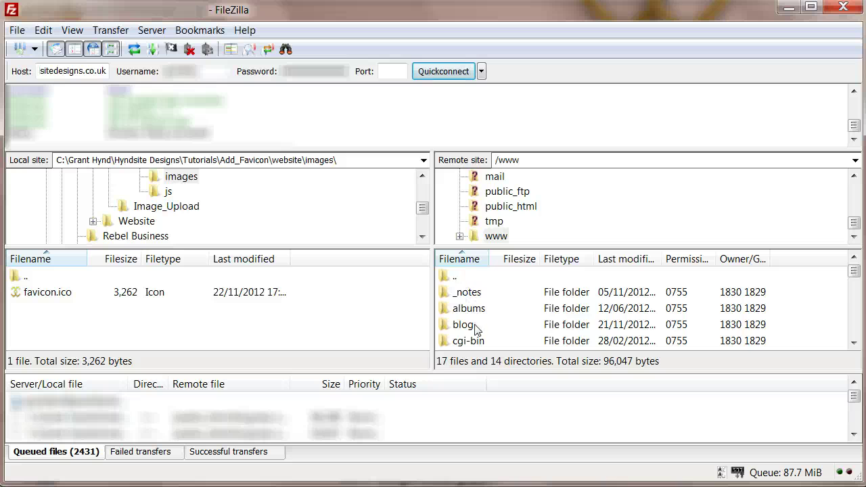
{"action": "scroll", "coordinate": [479, 332], "scroll_direction": "down", "scroll_amount": 4}
{"action": "left_click", "coordinate": [474, 310]}
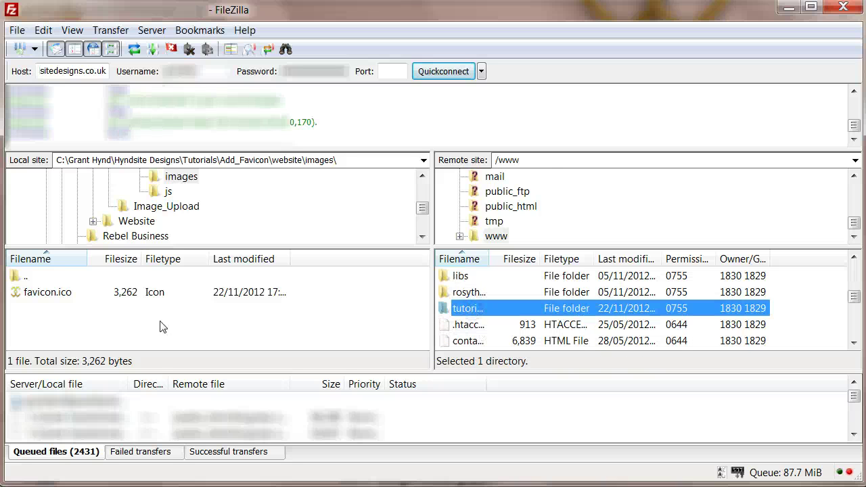
{"action": "left_click", "coordinate": [42, 291]}
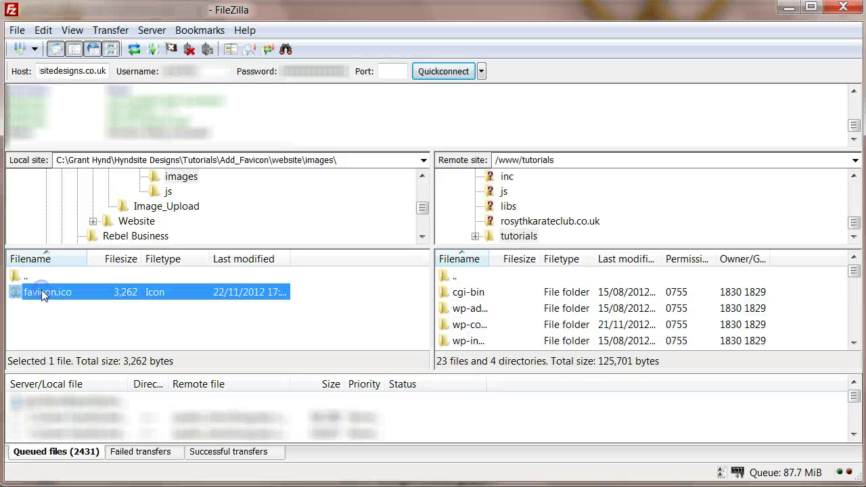
{"action": "double_click", "coordinate": [41, 291]}
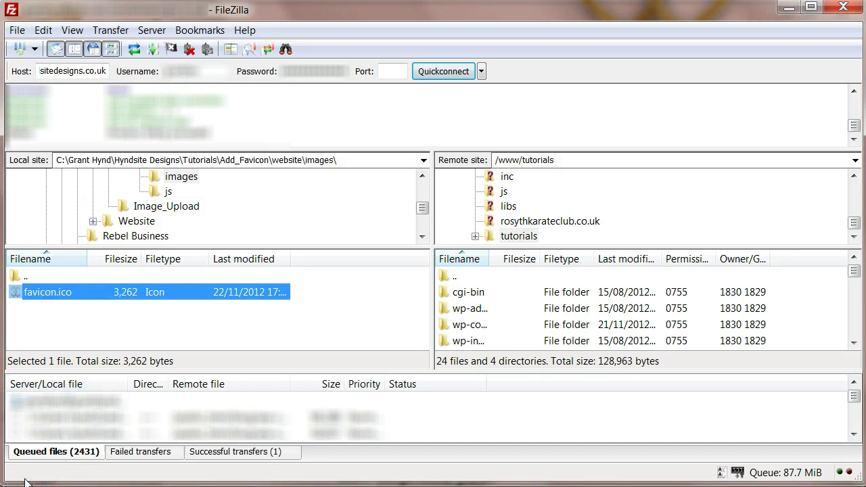
Load the Twenty Ten theme's header.php into the WordPress theme editor.
{"action": "key", "text": "alt+Tab"}
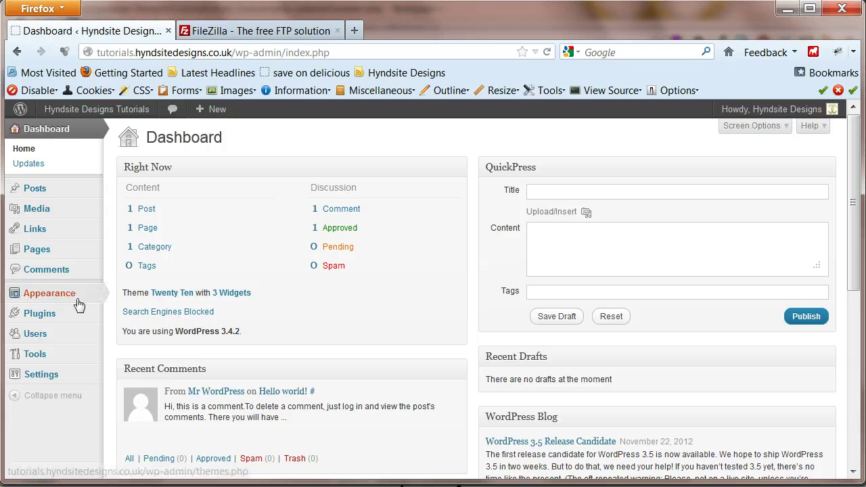
{"action": "mouse_move", "coordinate": [68, 294]}
{"action": "left_click", "coordinate": [138, 369]}
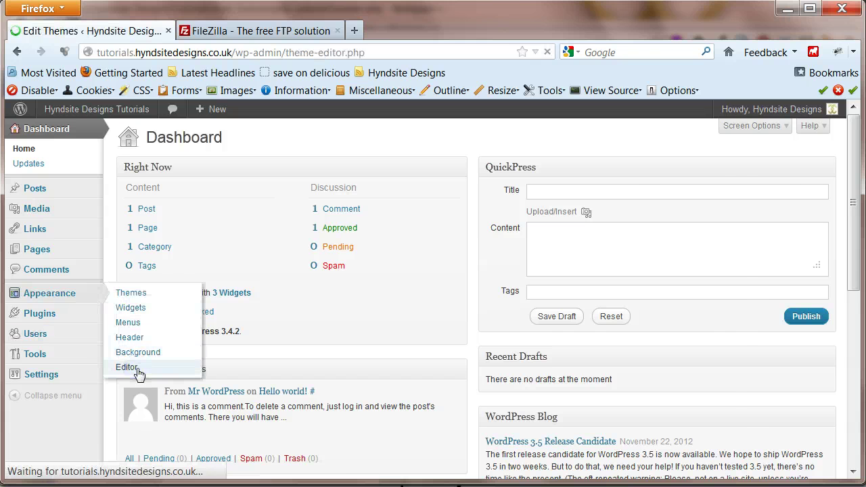
{"action": "scroll", "coordinate": [190, 361], "scroll_direction": "down", "scroll_amount": 2}
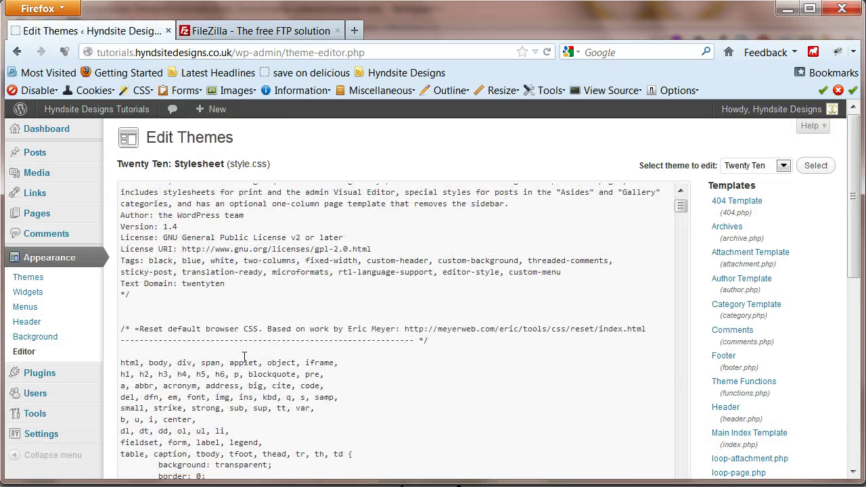
{"action": "left_click", "coordinate": [731, 412]}
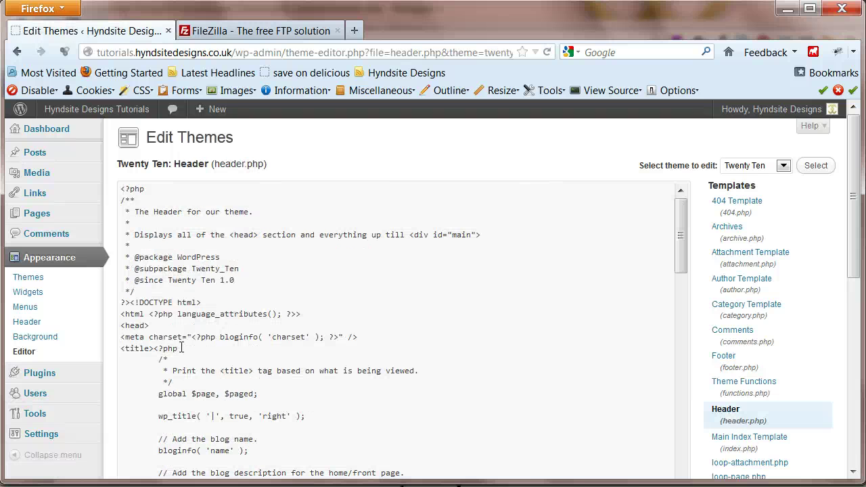
Paste the two favicon link lines just before </head> and save header.php with Update File.
{"action": "scroll", "coordinate": [155, 324], "scroll_direction": "down", "scroll_amount": 12}
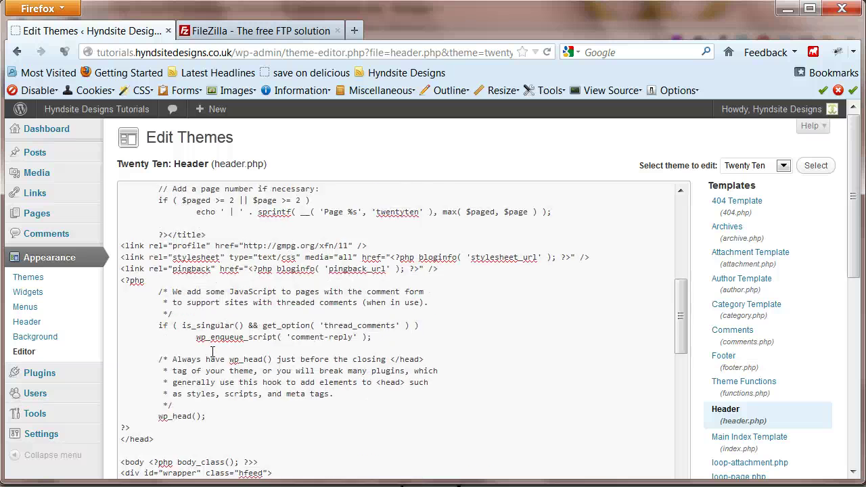
{"action": "left_click", "coordinate": [166, 345]}
{"action": "key", "text": "Return"}
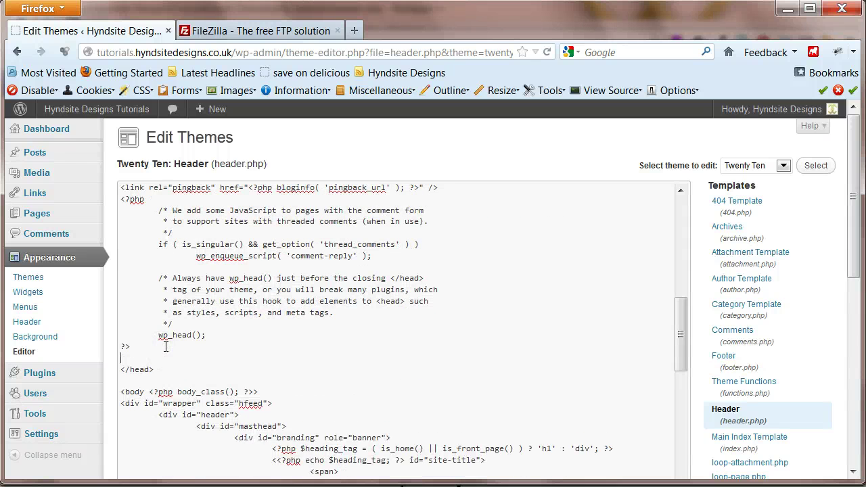
{"action": "key", "text": "Return"}
{"action": "type", "text": "<link rel=\"icon\" href=\"http://tutorials.hyndsitedesigns.co.uk/favicon.ico\" type=\"image/x-icon\" /> <link rel=\"shortcut icon\" href=\"http://tutorials.hyndsitedesigns.co.uk/favicon.ico\" type=\"image/x-icon\" />"}
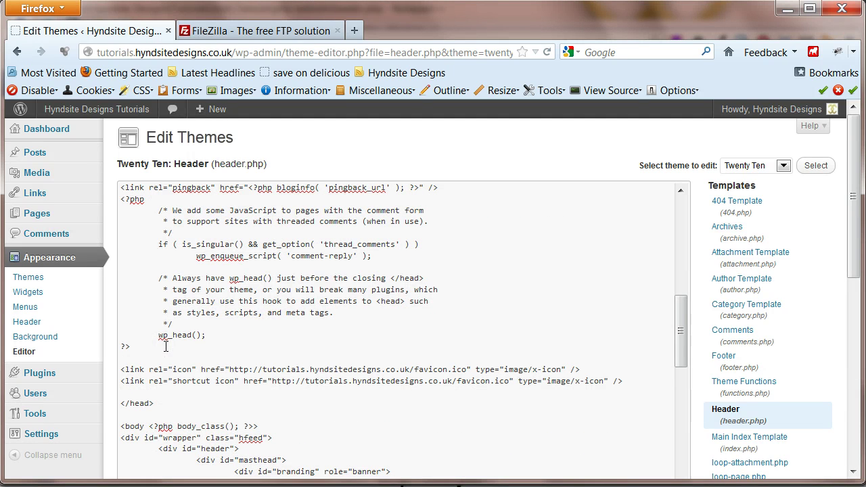
{"action": "left_click_drag", "start_coordinate": [229, 369], "coordinate": [466, 366]}
{"action": "scroll", "coordinate": [218, 423], "scroll_direction": "down", "scroll_amount": 1}
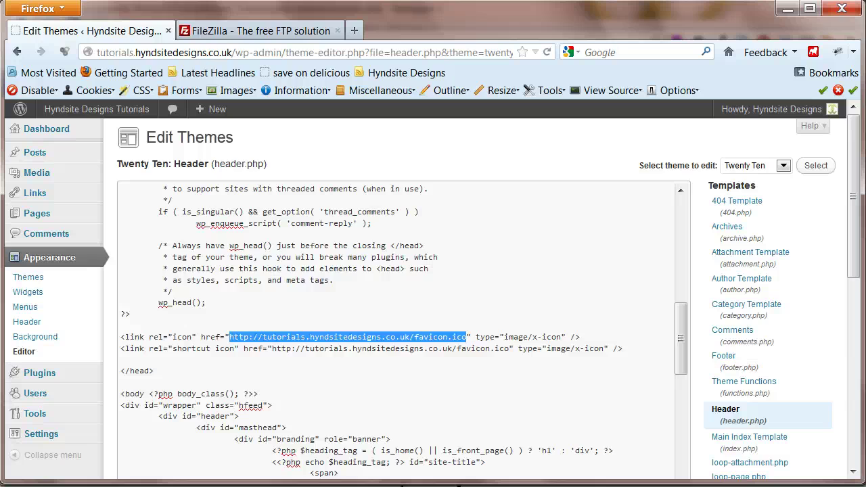
{"action": "scroll", "coordinate": [218, 382], "scroll_direction": "down", "scroll_amount": 15}
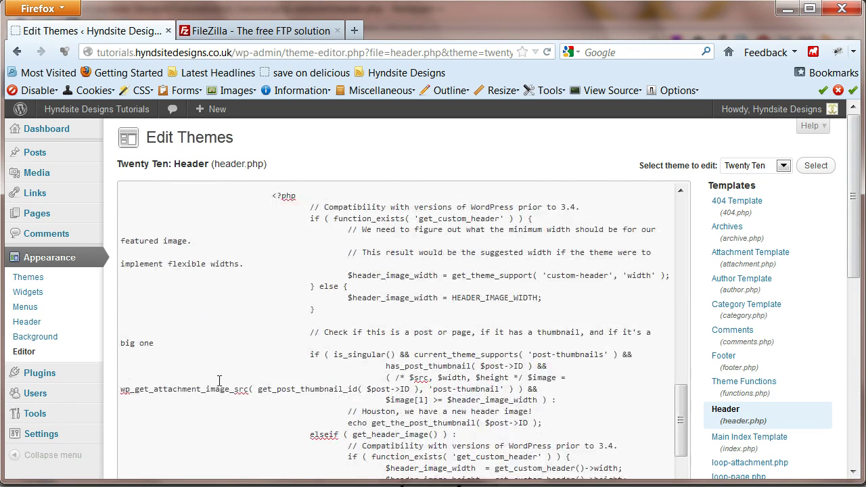
{"action": "scroll", "coordinate": [741, 304], "scroll_direction": "down", "scroll_amount": 5}
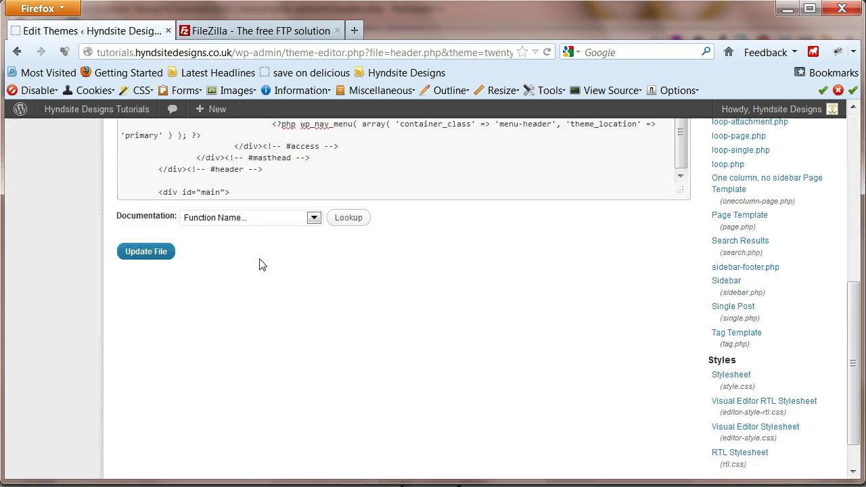
{"action": "left_click", "coordinate": [168, 252]}
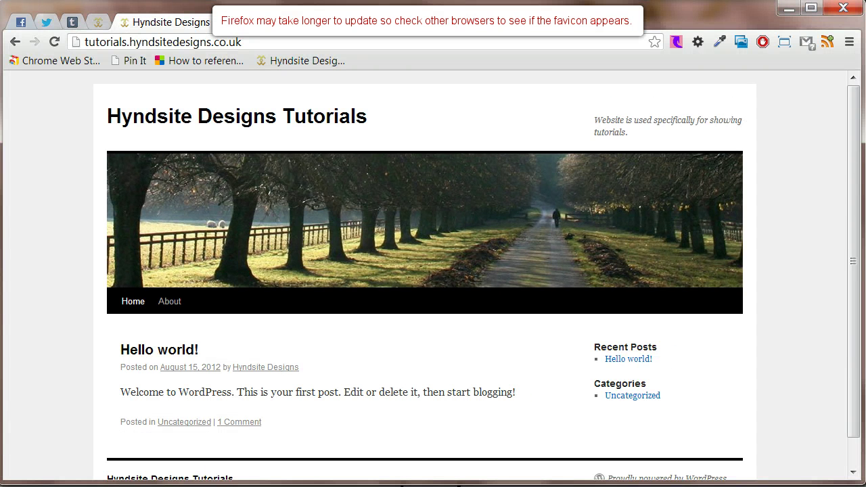
Open the tutorials site's About page to confirm the new favicon appears in its tab.
{"action": "left_click", "coordinate": [169, 305]}
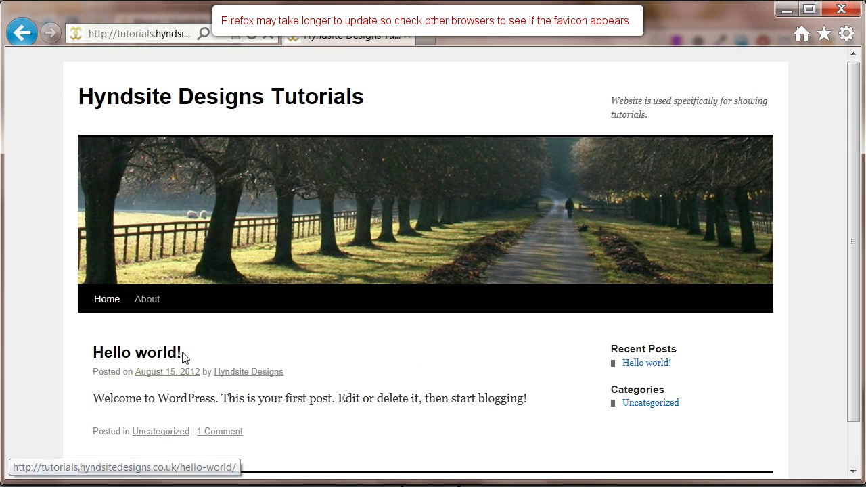
{"action": "left_click", "coordinate": [157, 299]}
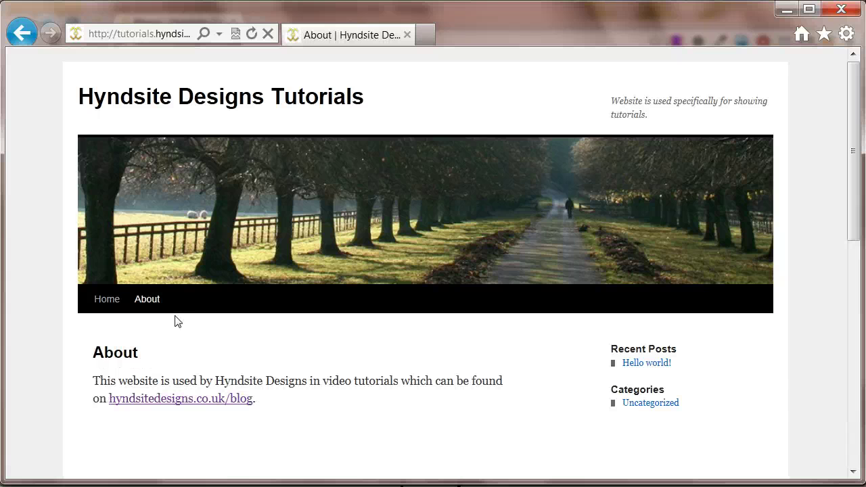